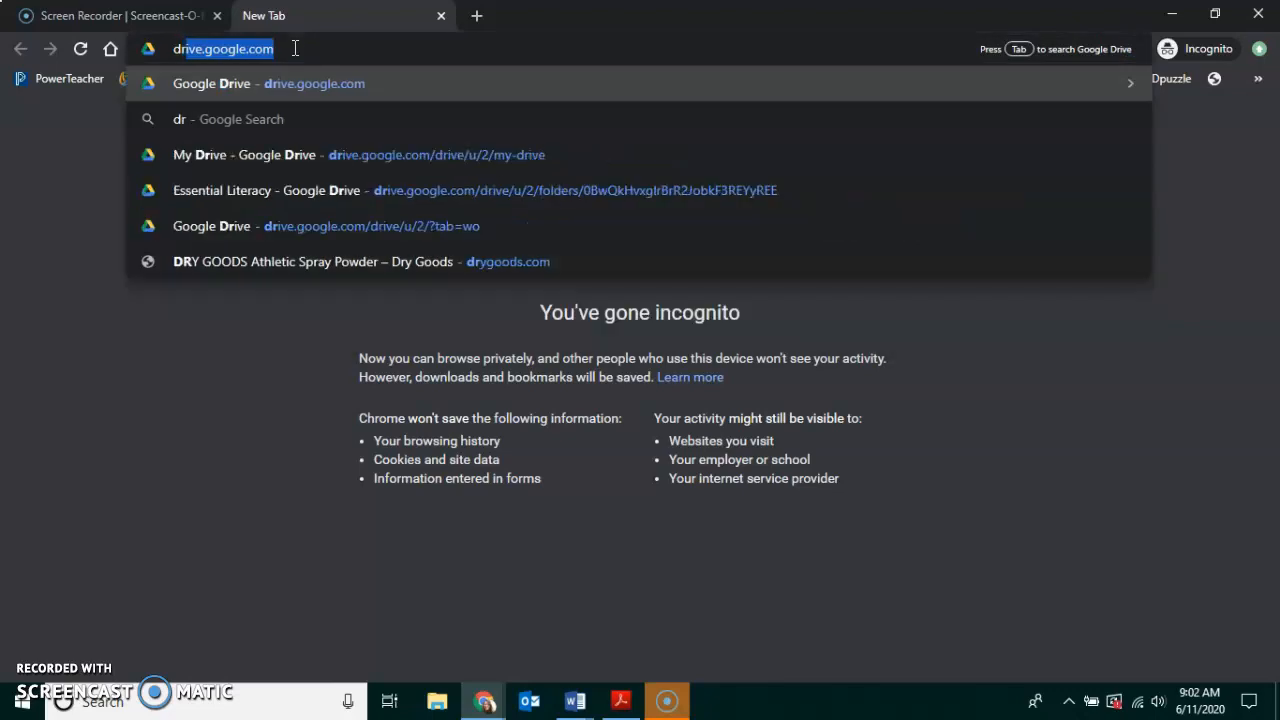
Load drive.google.com in Chrome's address bar.
type("oogle.com")
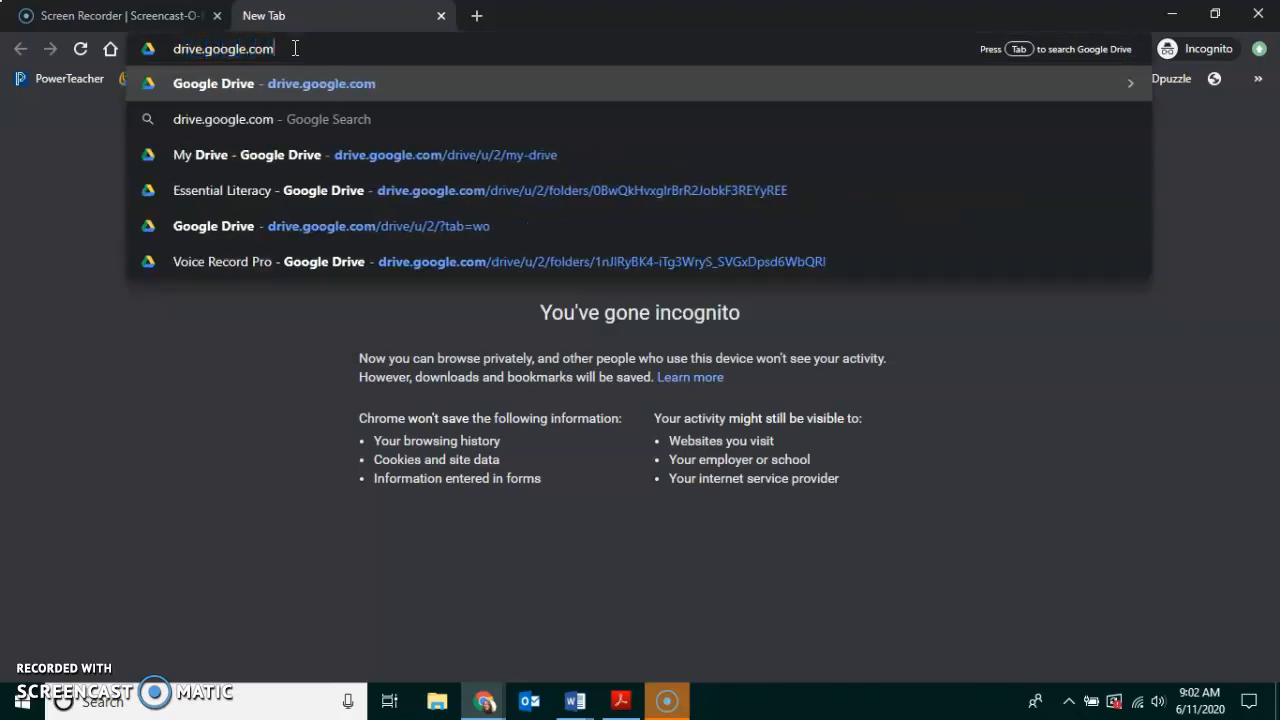
key("Return")
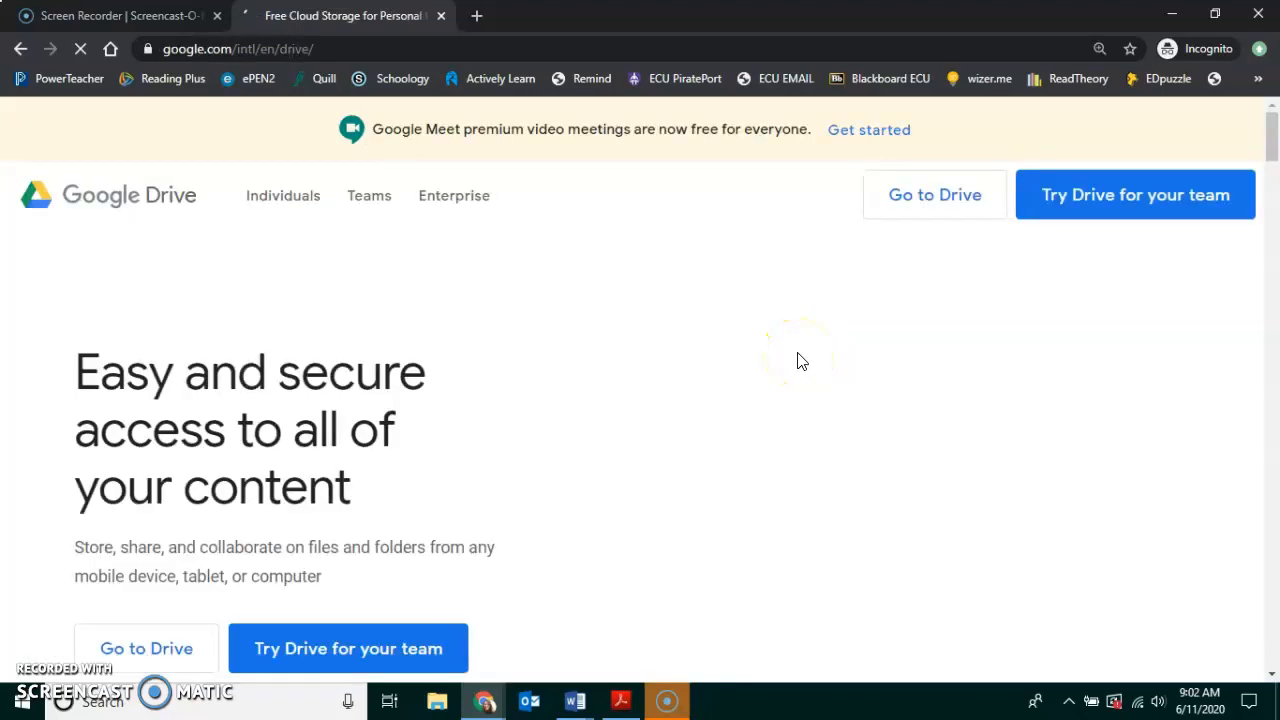
Sign in to Google Drive with the student account e-mail and its password.
left_click(920, 203)
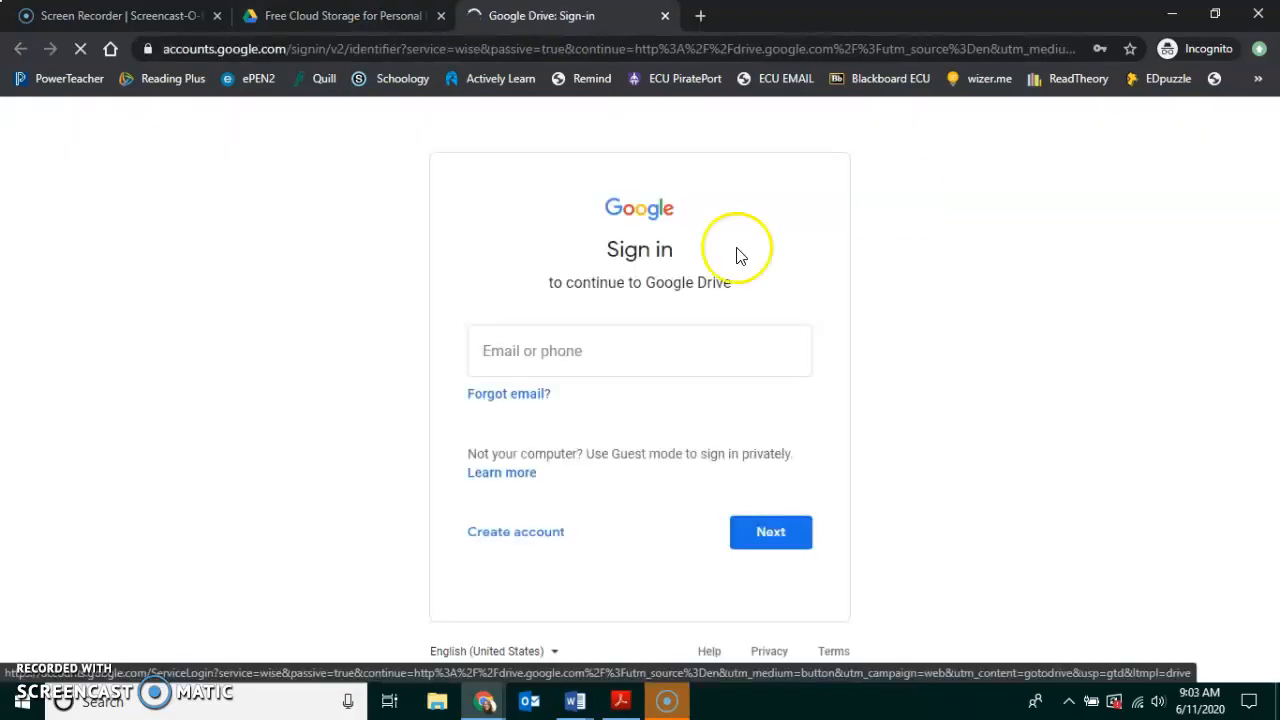
left_click(517, 351)
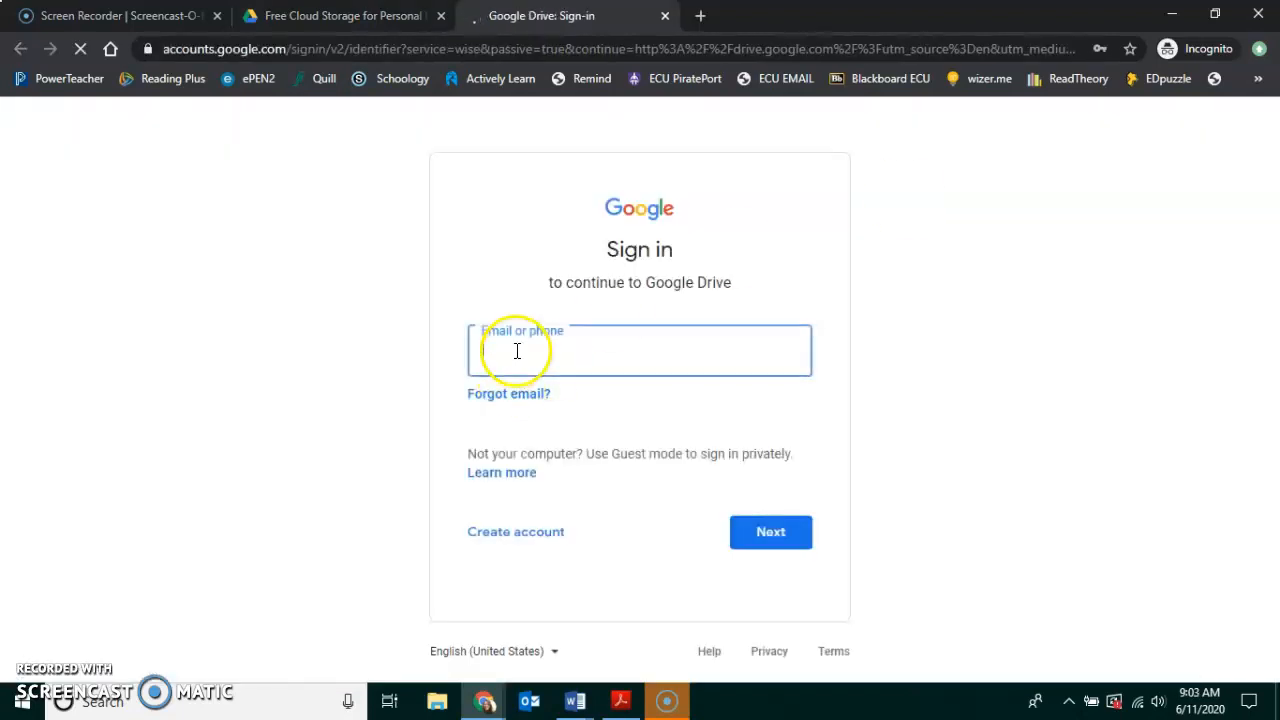
left_click(517, 351)
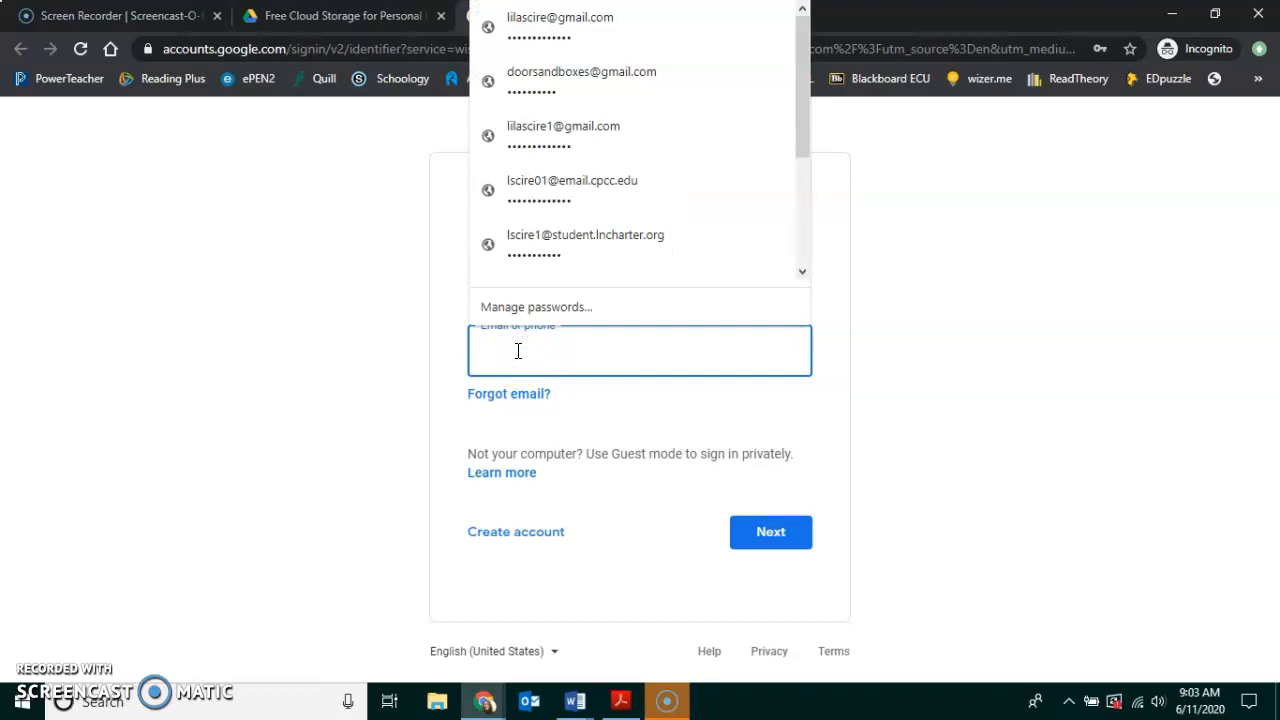
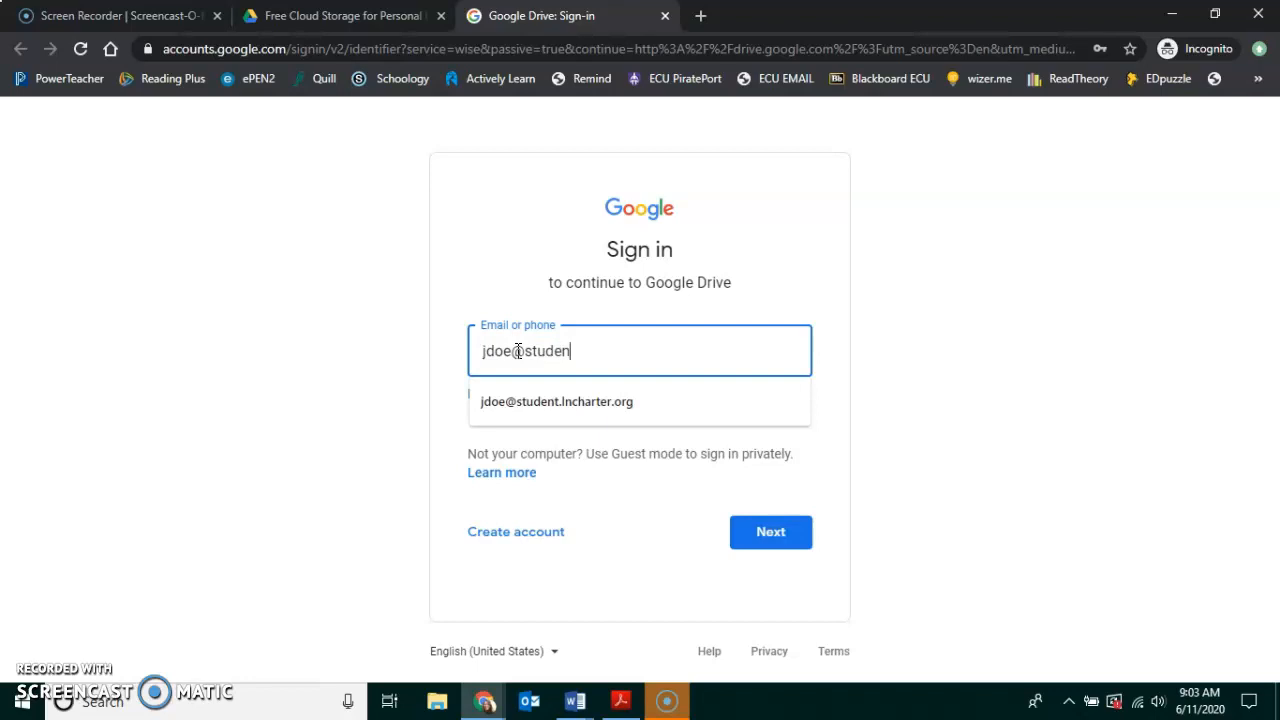
left_click(790, 535)
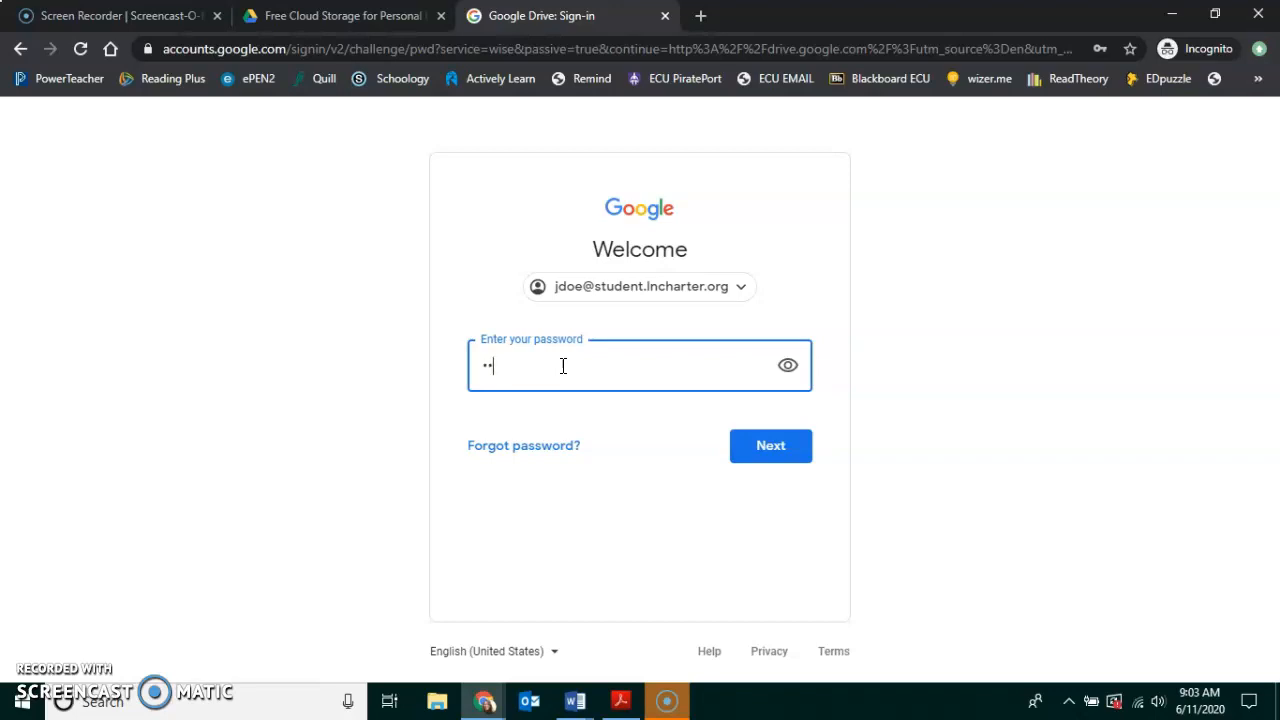
left_click(786, 448)
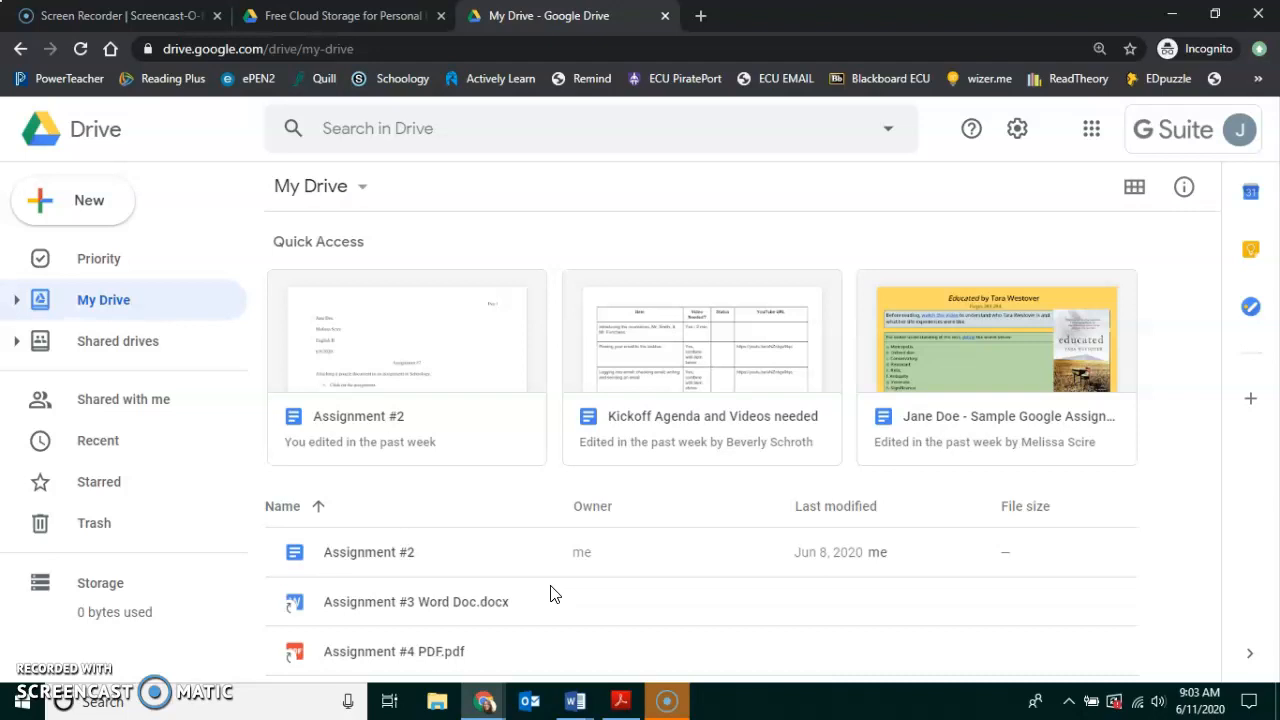
Create new folders named English and Math in My Drive.
left_click(57, 206)
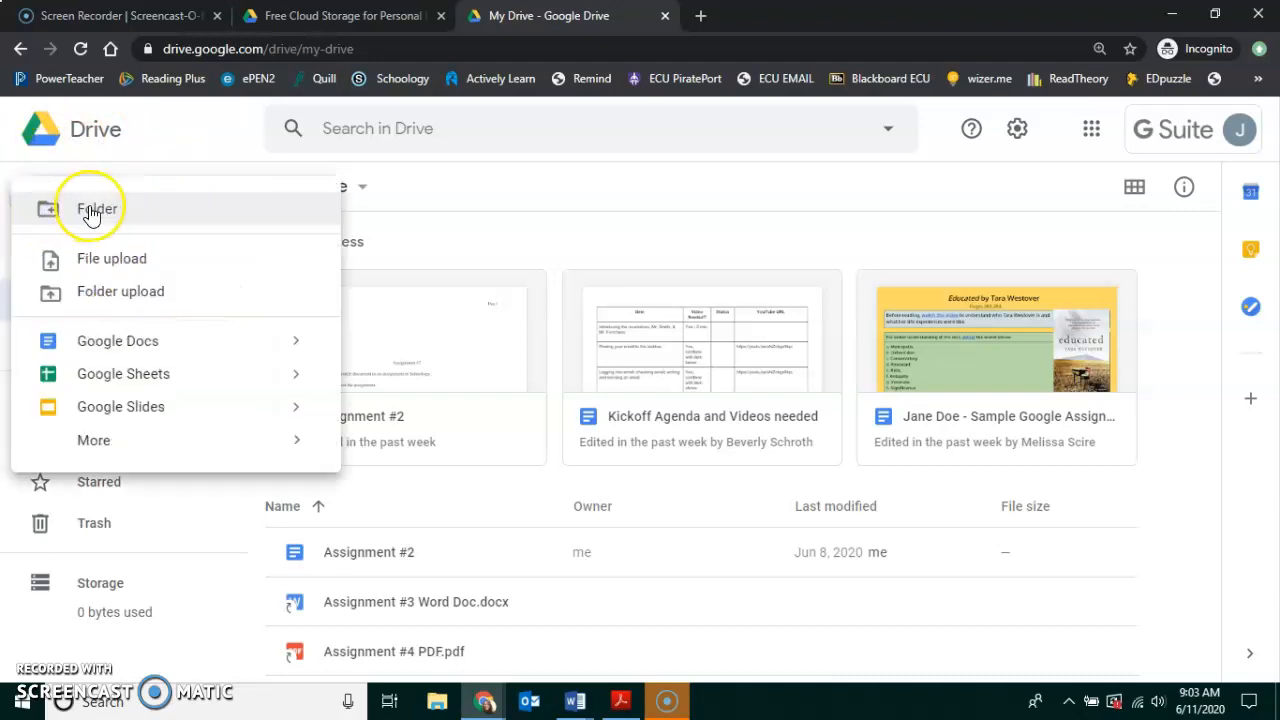
left_click(91, 213)
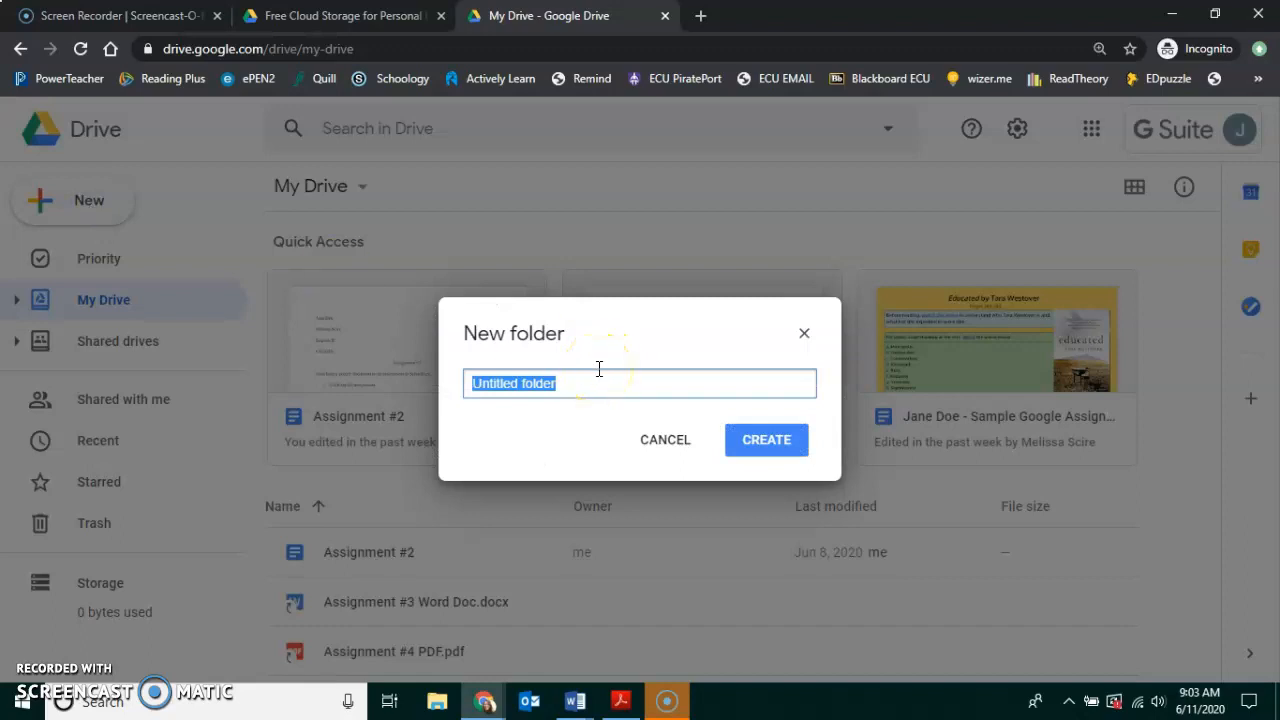
type("English")
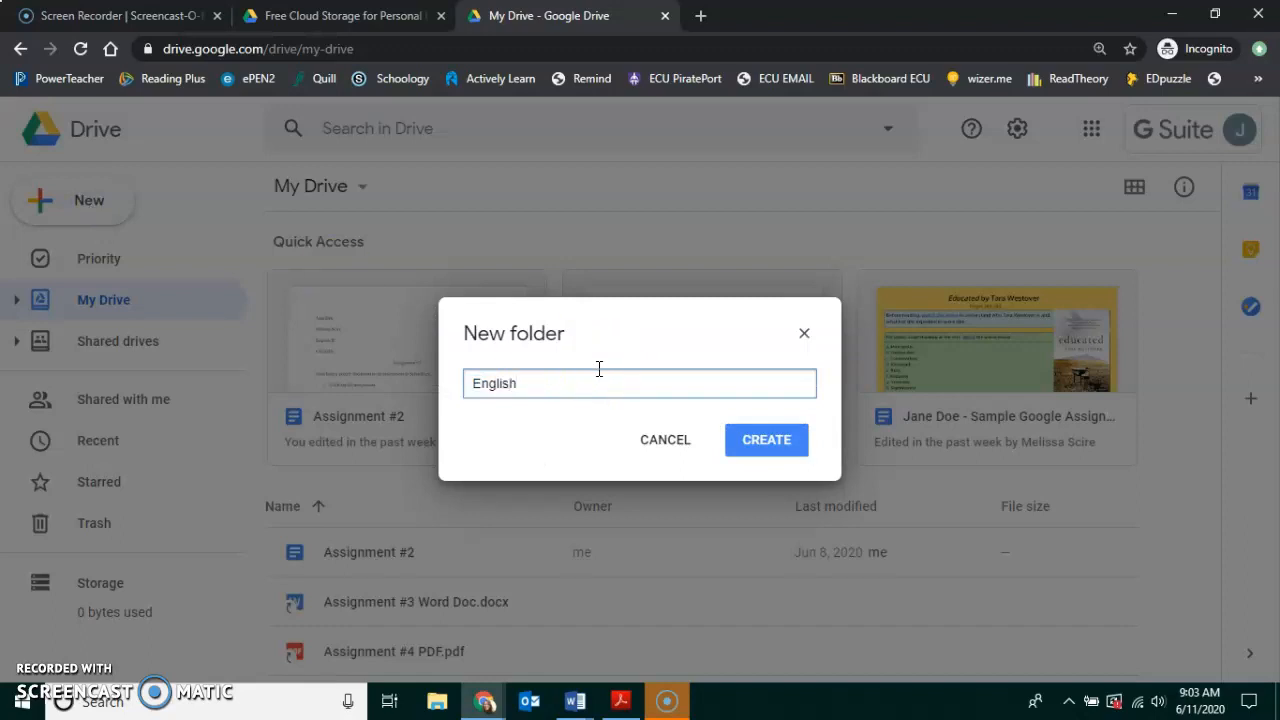
left_click(758, 440)
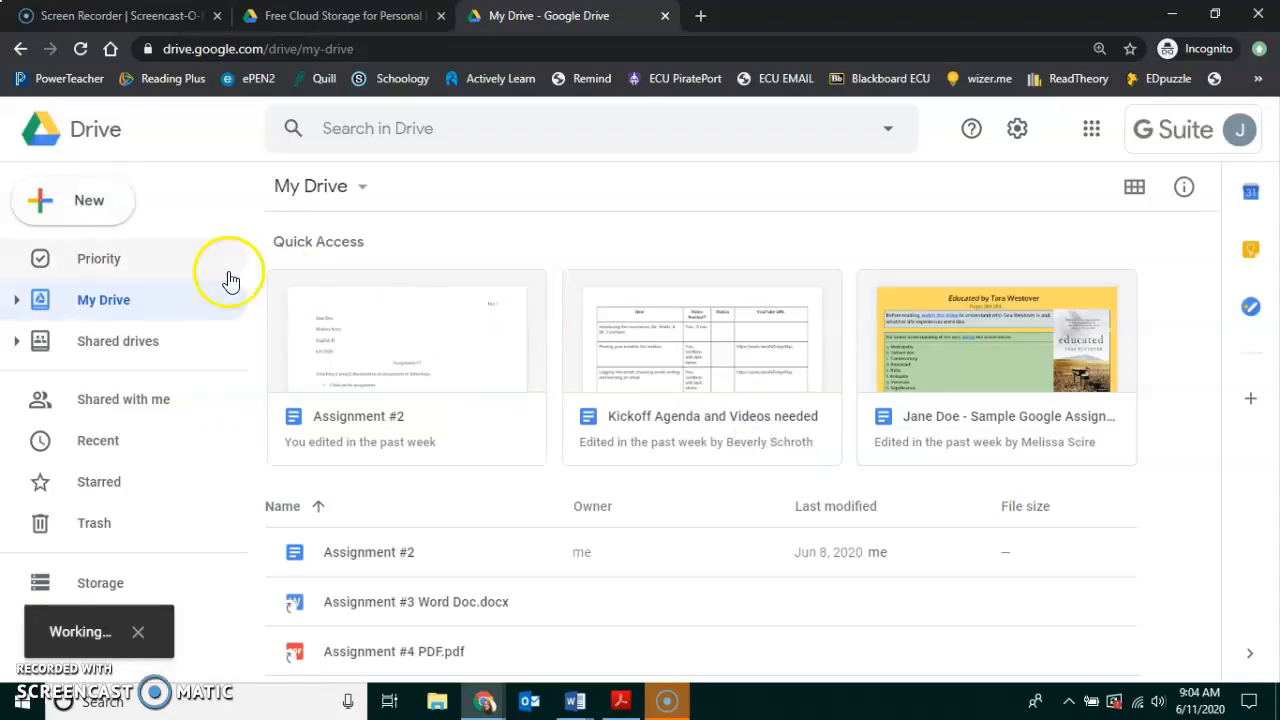
left_click(88, 213)
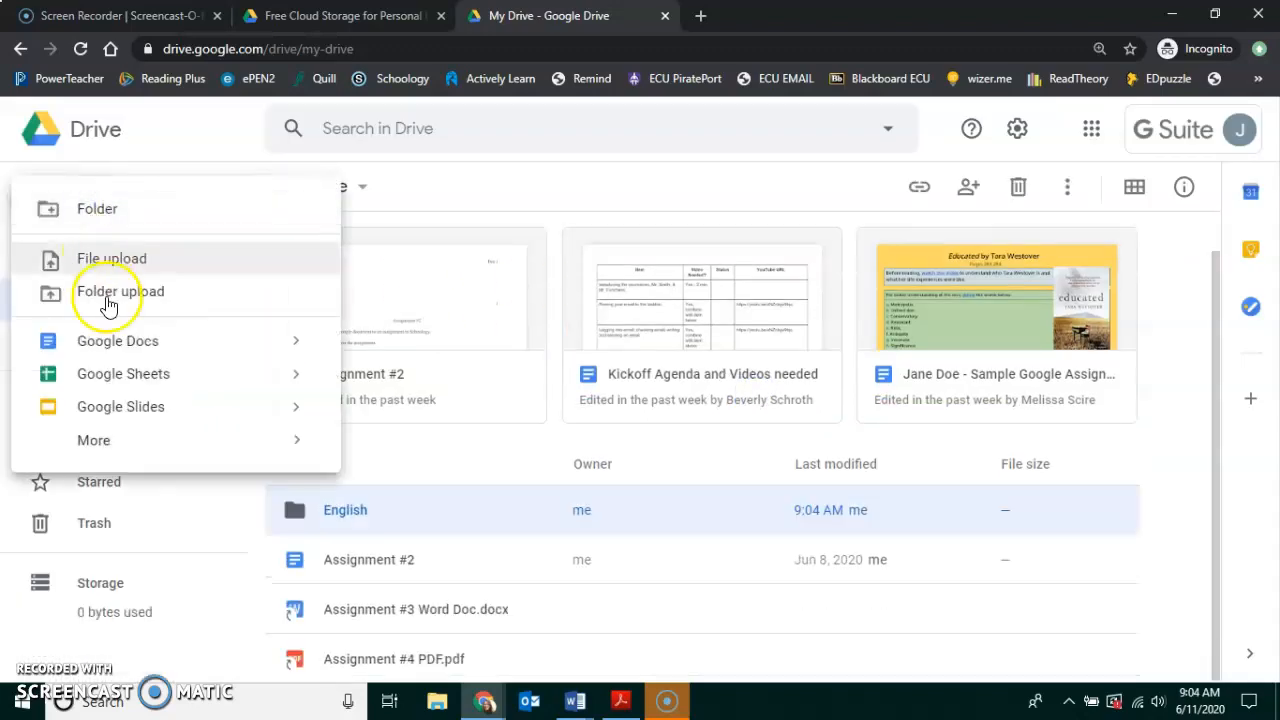
left_click(97, 212)
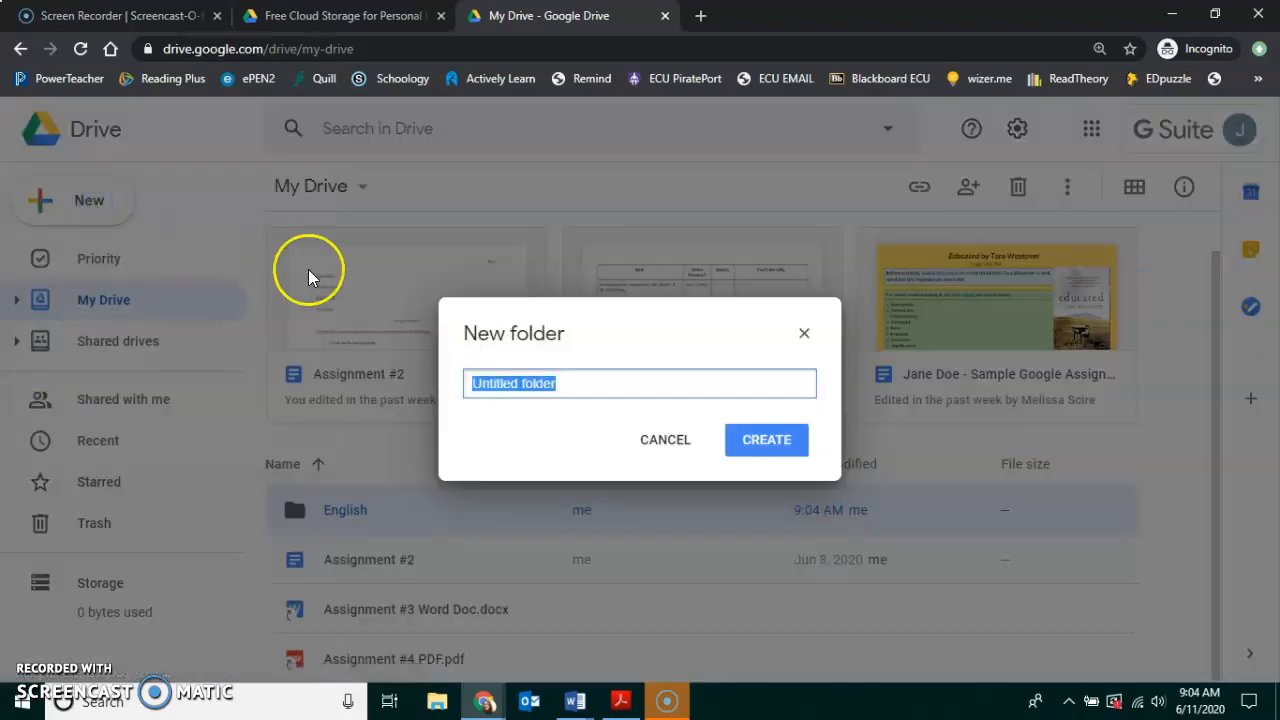
type("Math")
left_click(756, 440)
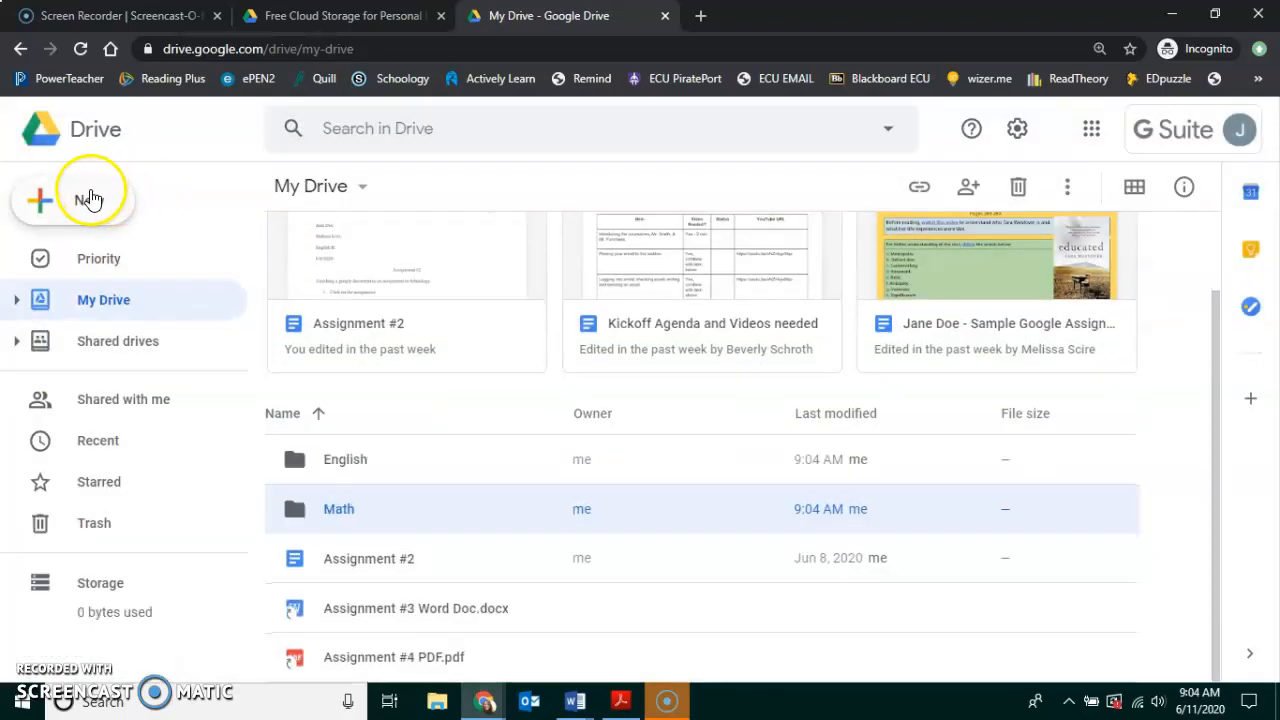
Create a World History folder in My Drive.
left_click(91, 196)
left_click(104, 217)
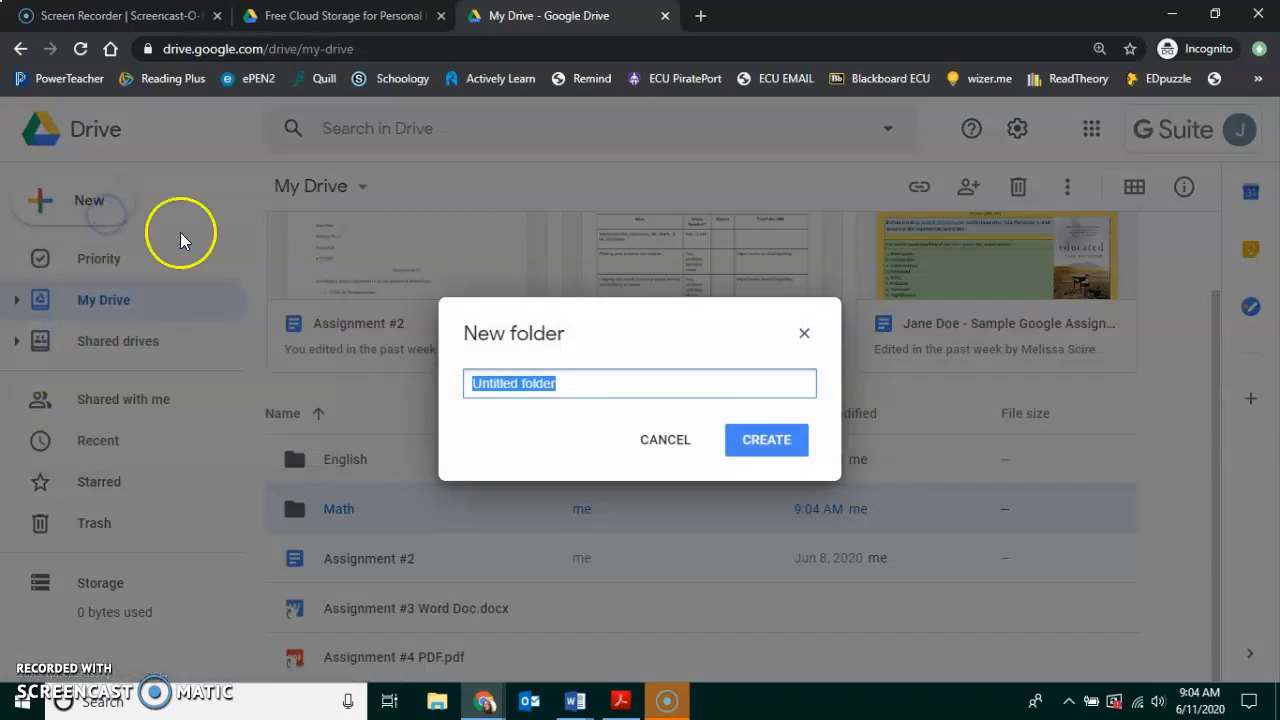
type("World")
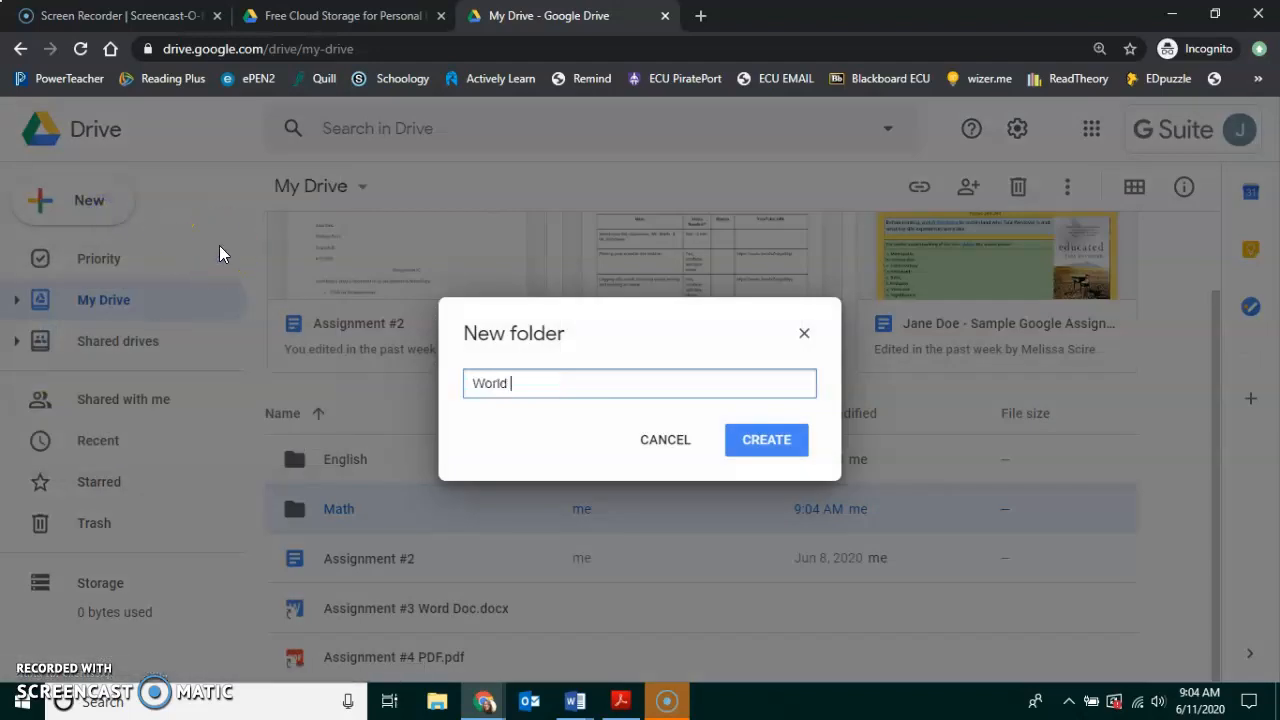
left_click(762, 438)
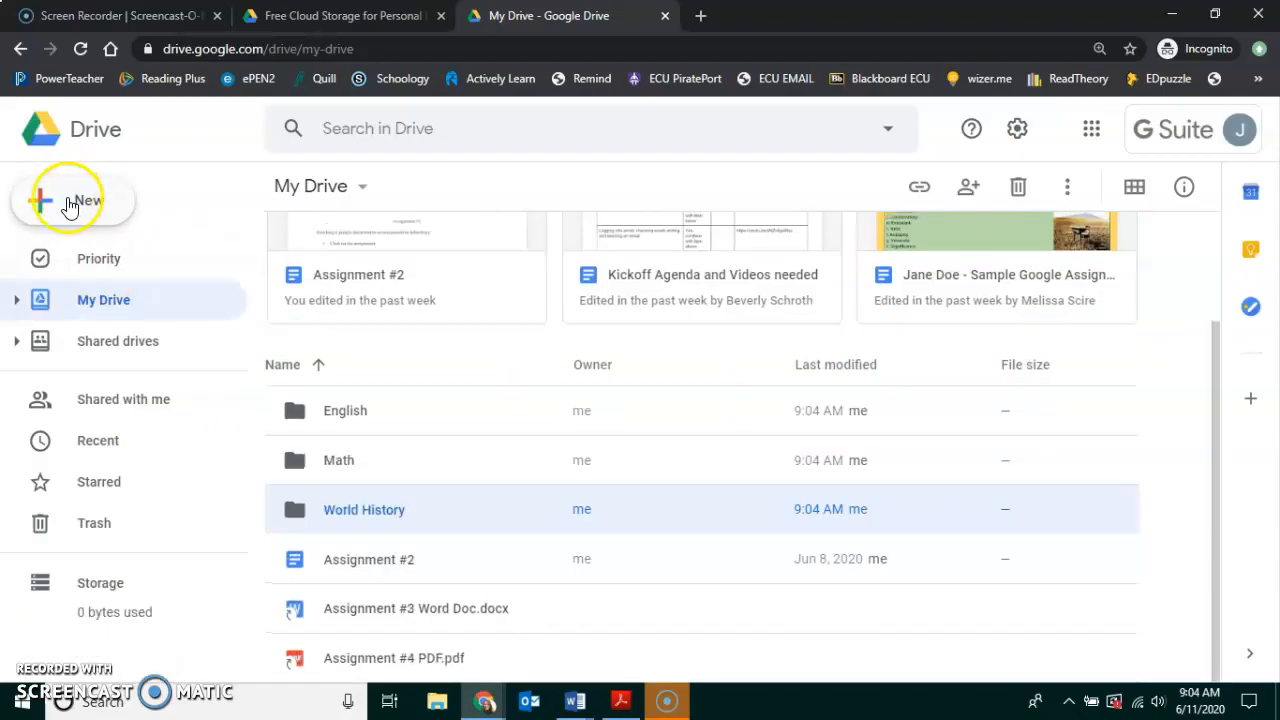
left_click(68, 197)
left_click(95, 218)
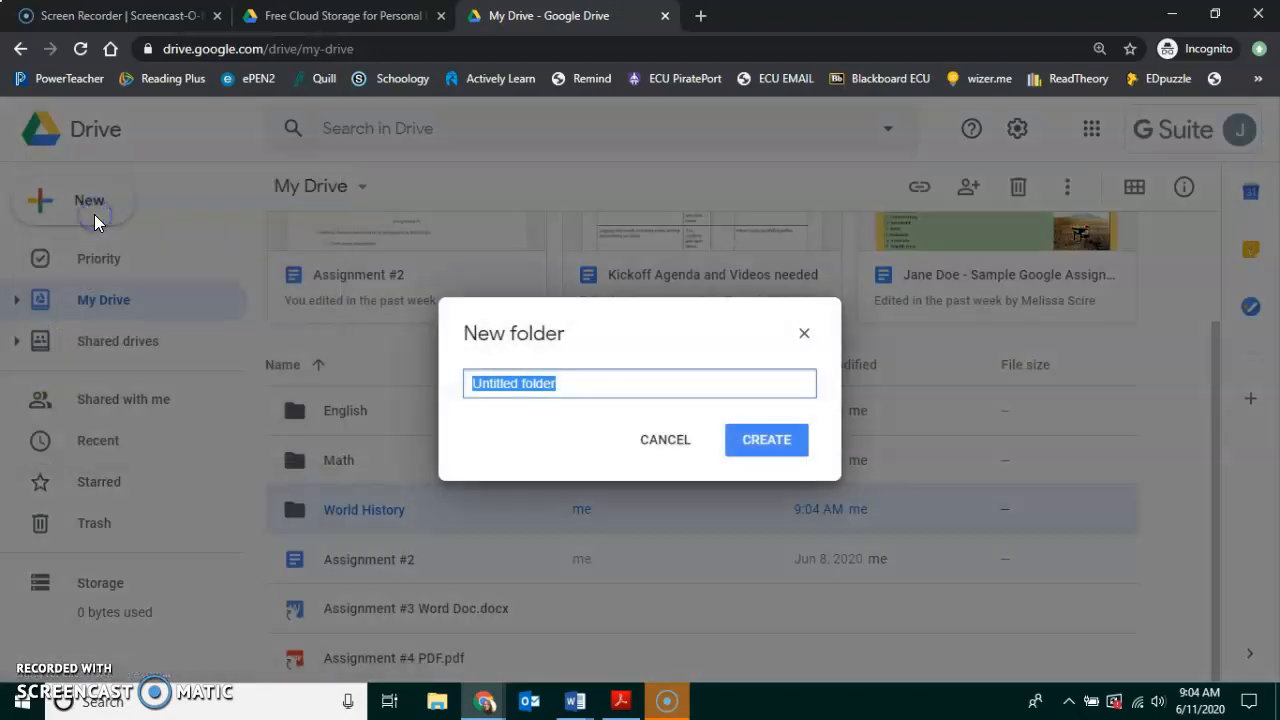
Finish the EES folder and create a Health/PE folder.
type("EES")
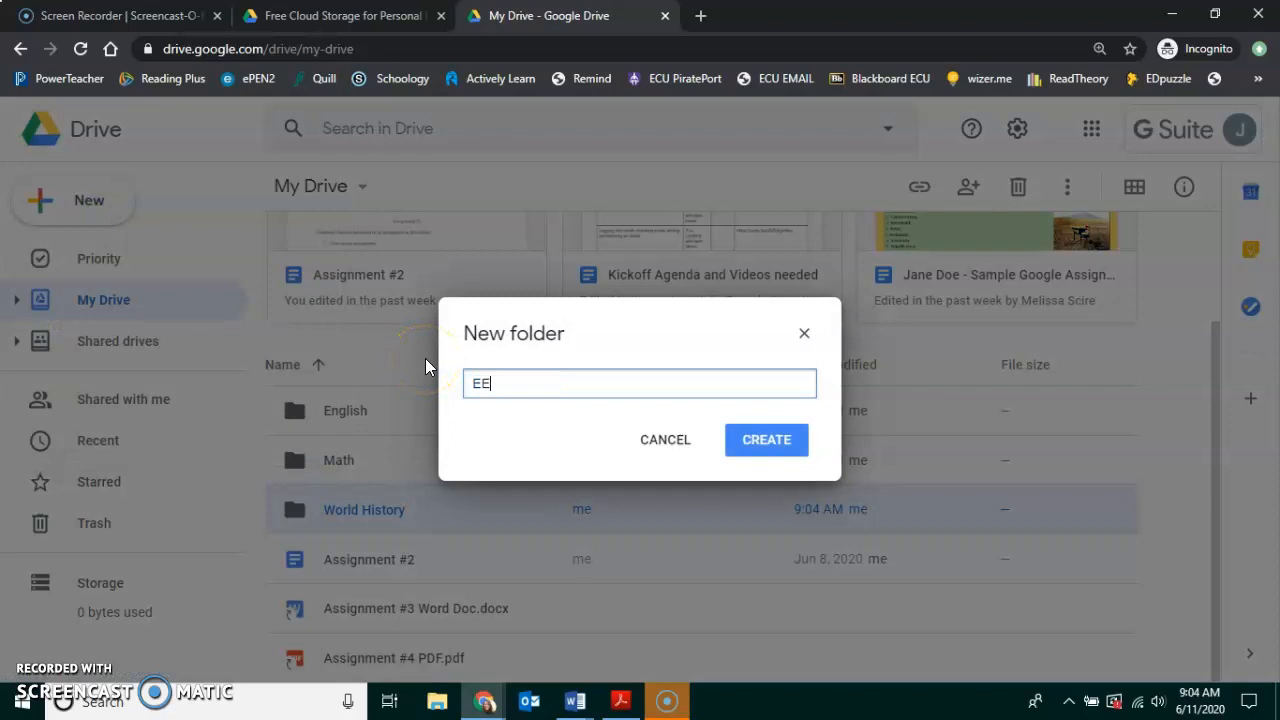
left_click(757, 441)
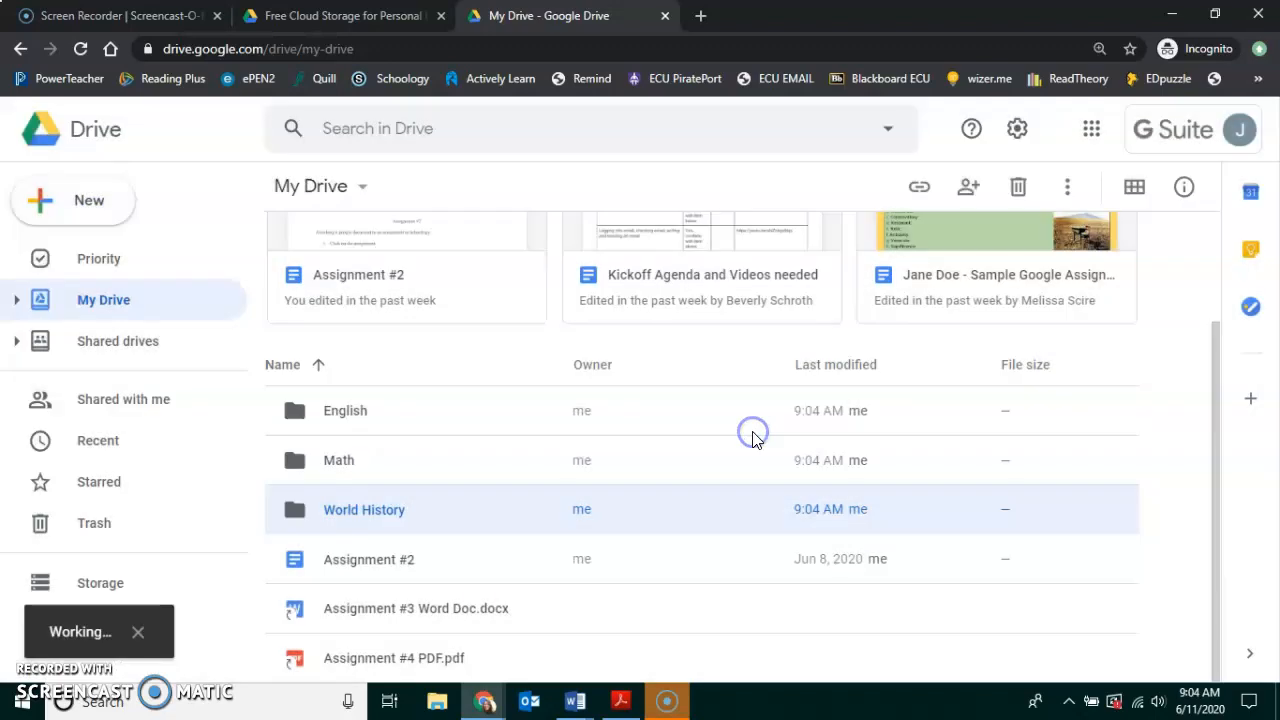
left_click(82, 203)
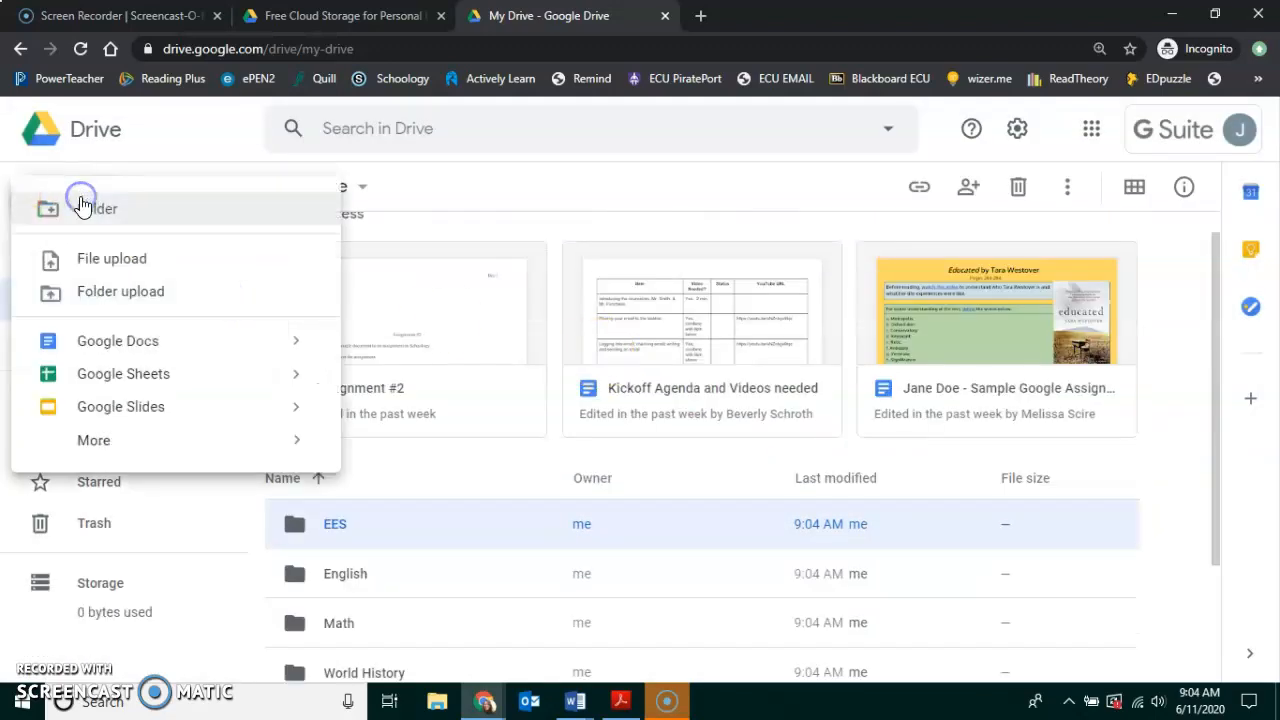
left_click(99, 213)
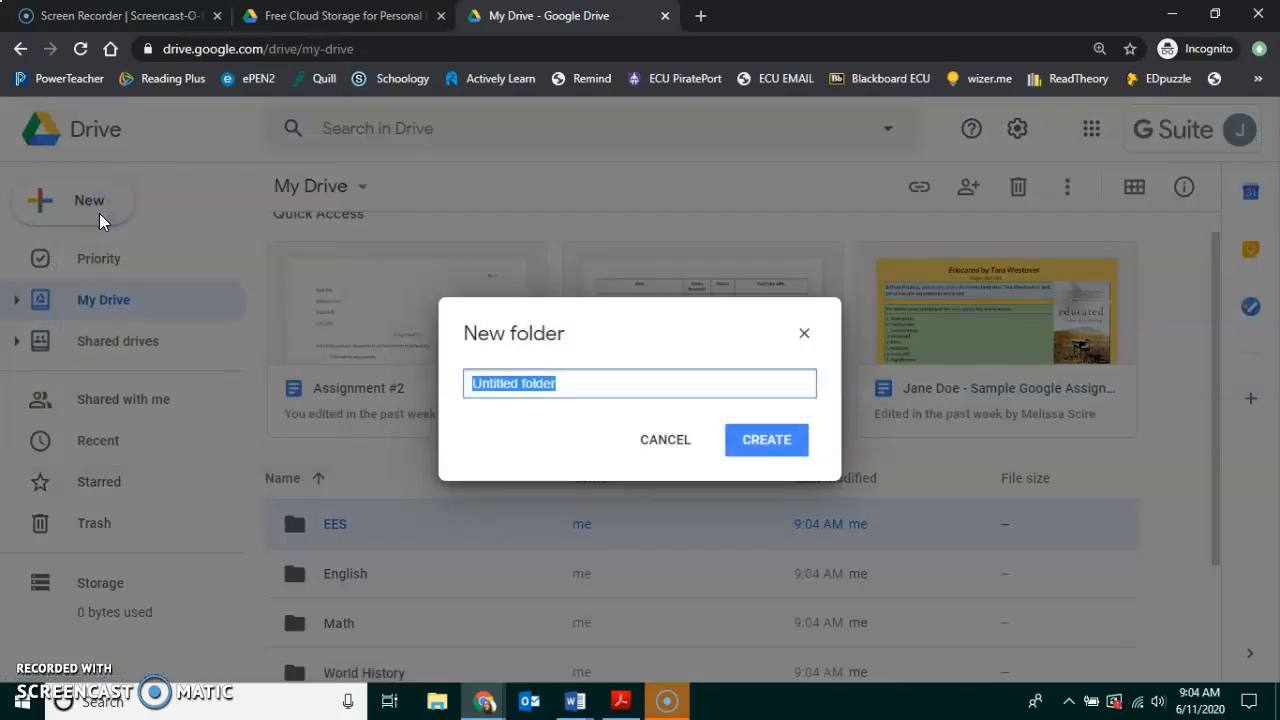
type("Health/P")
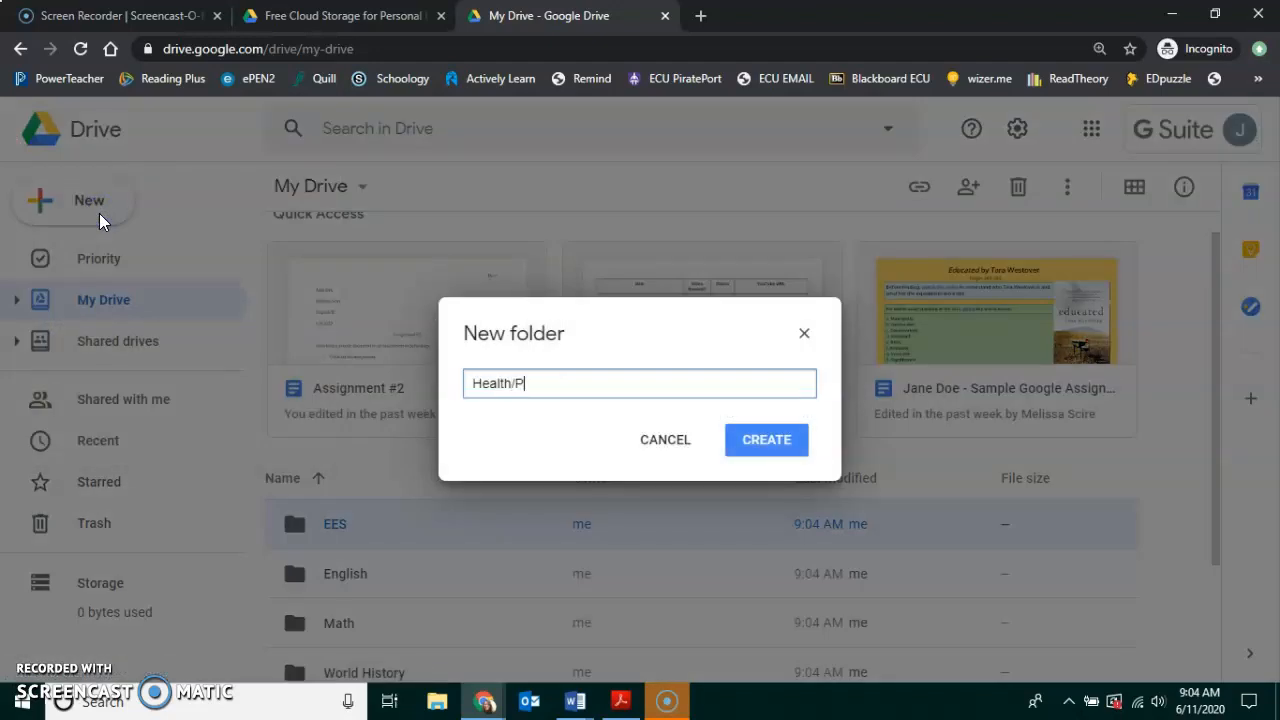
left_click(764, 439)
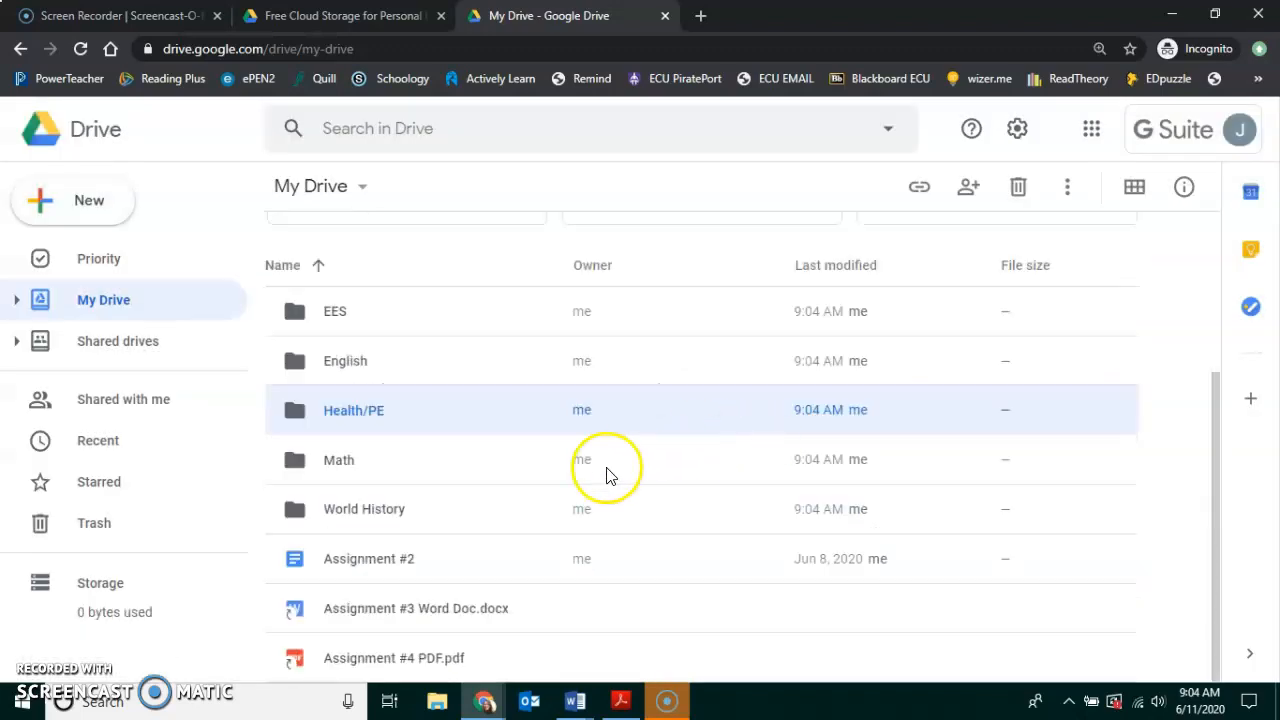
Create the LIA and Elective folders in My Drive.
left_click(92, 203)
left_click(96, 211)
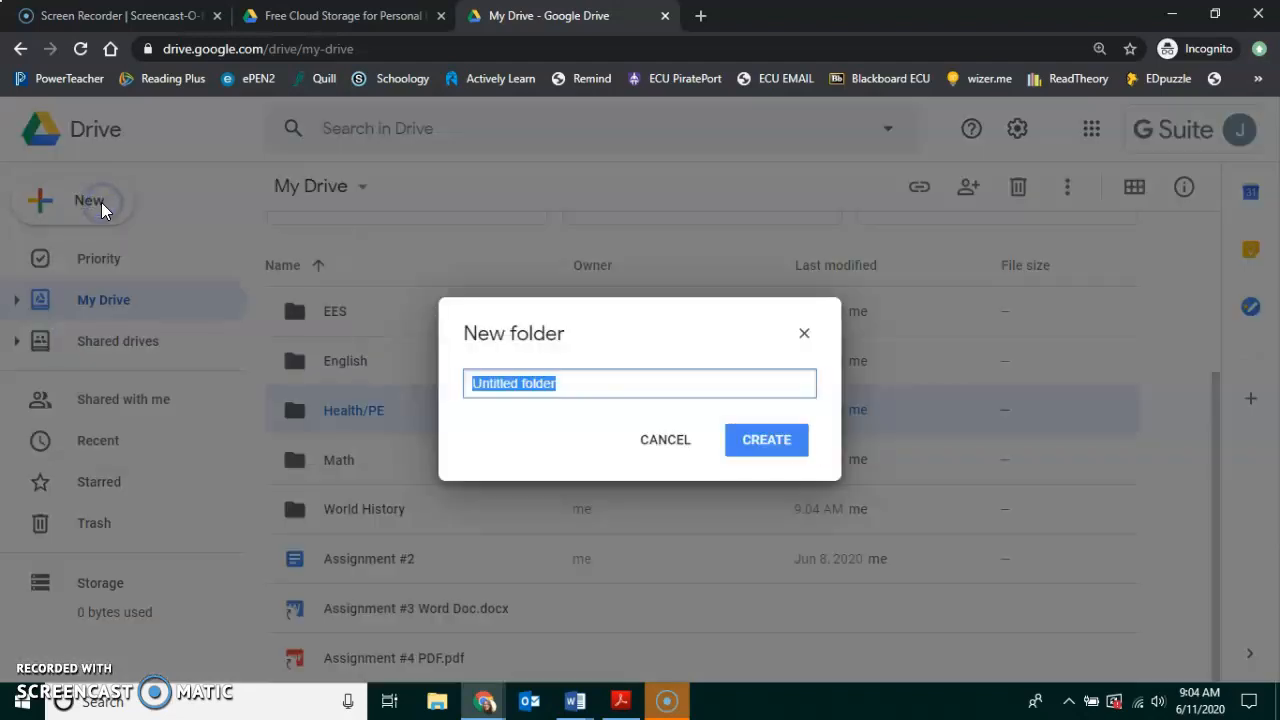
type("LIA")
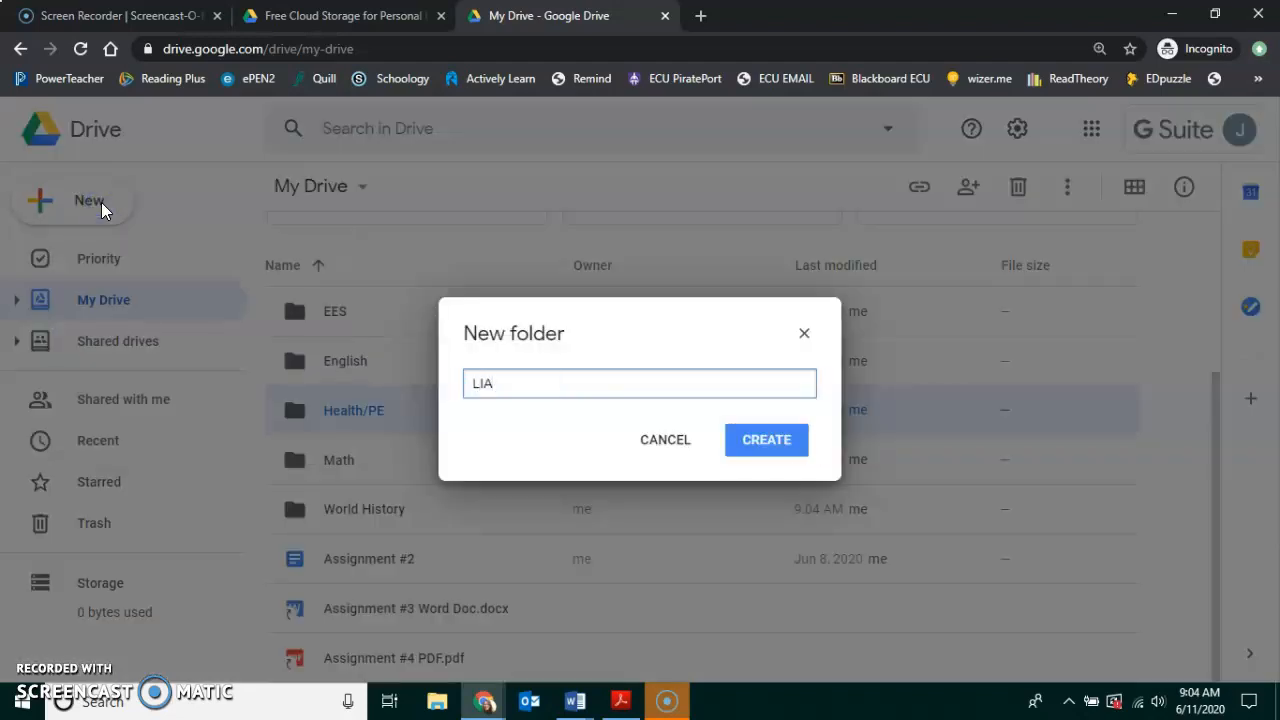
left_click(766, 440)
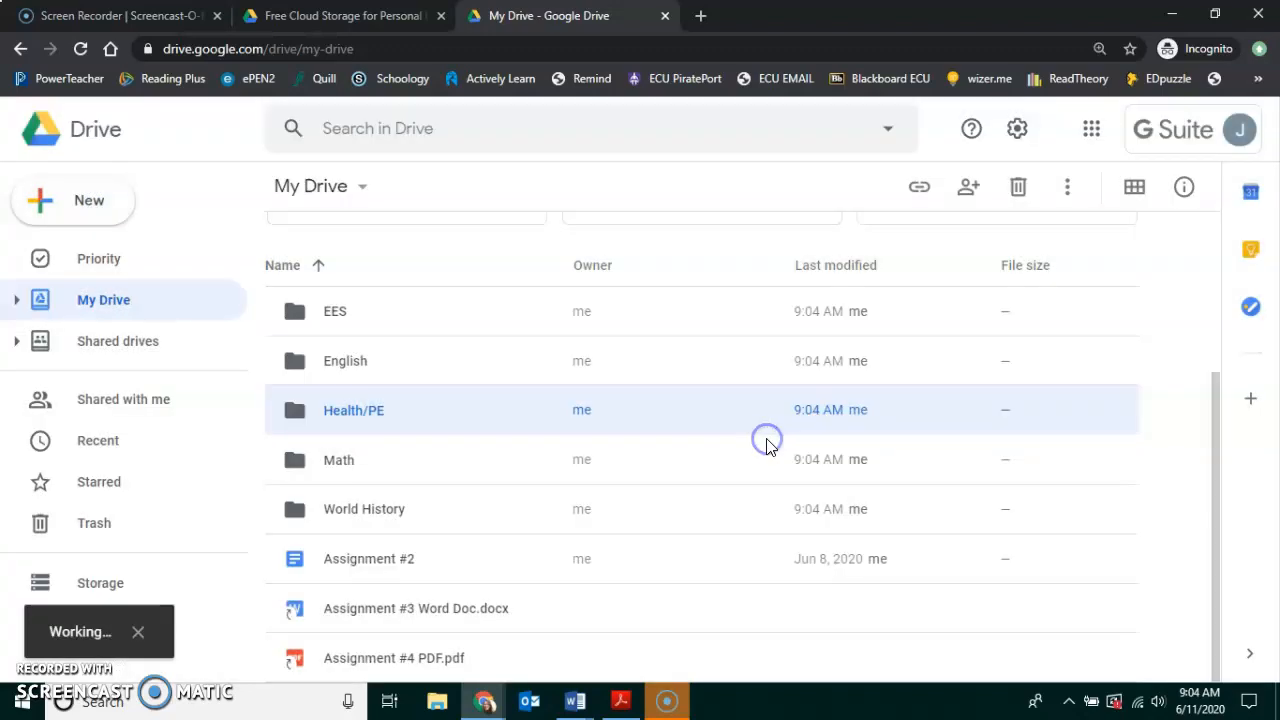
left_click(86, 197)
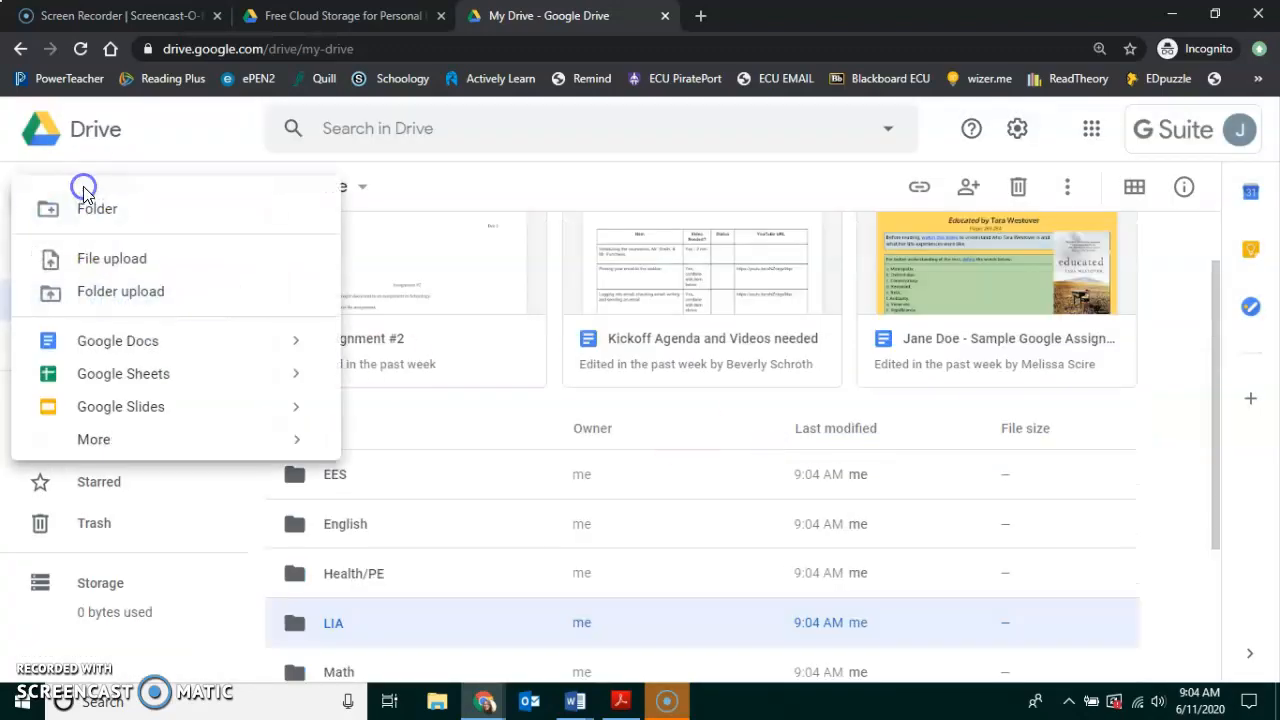
left_click(86, 207)
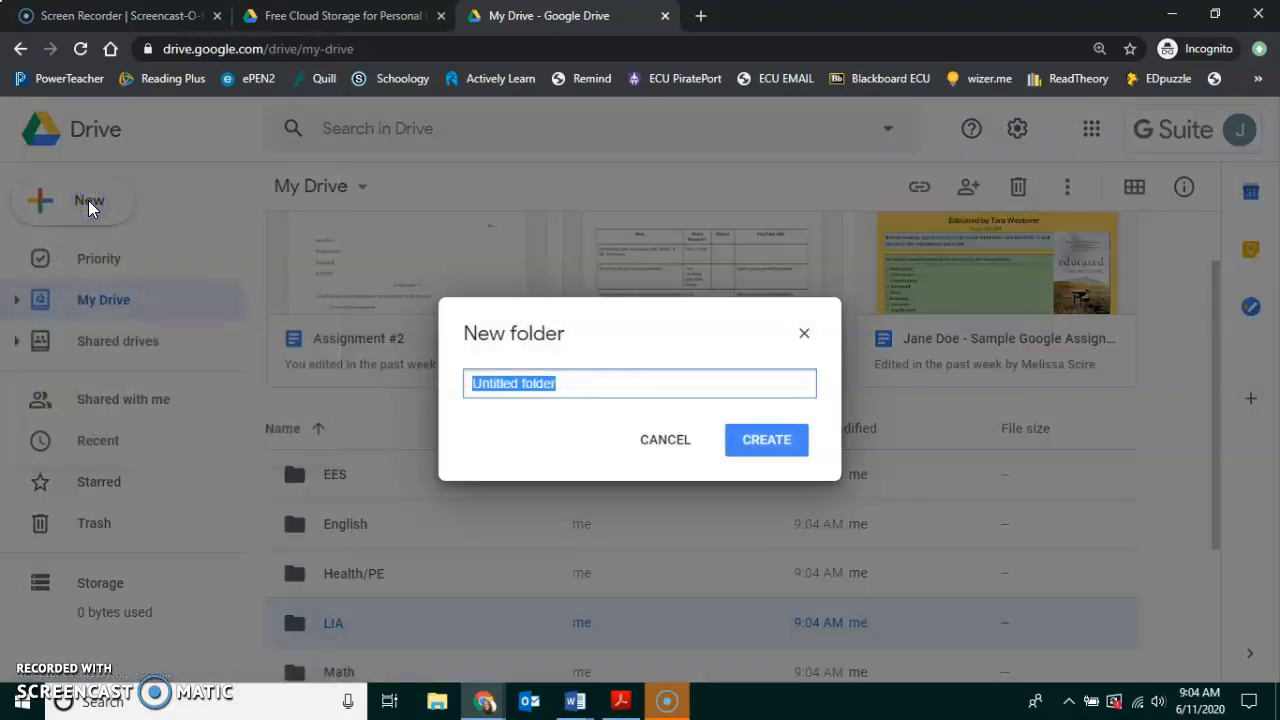
type("Elective")
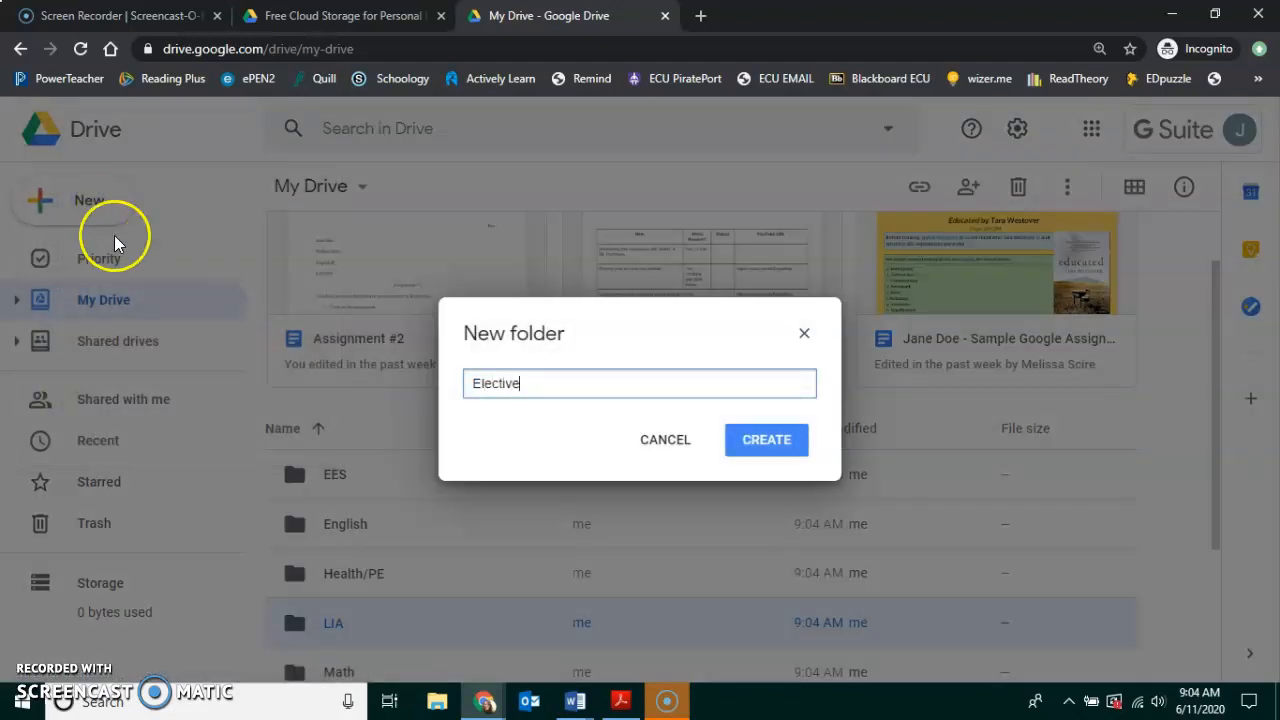
left_click(767, 441)
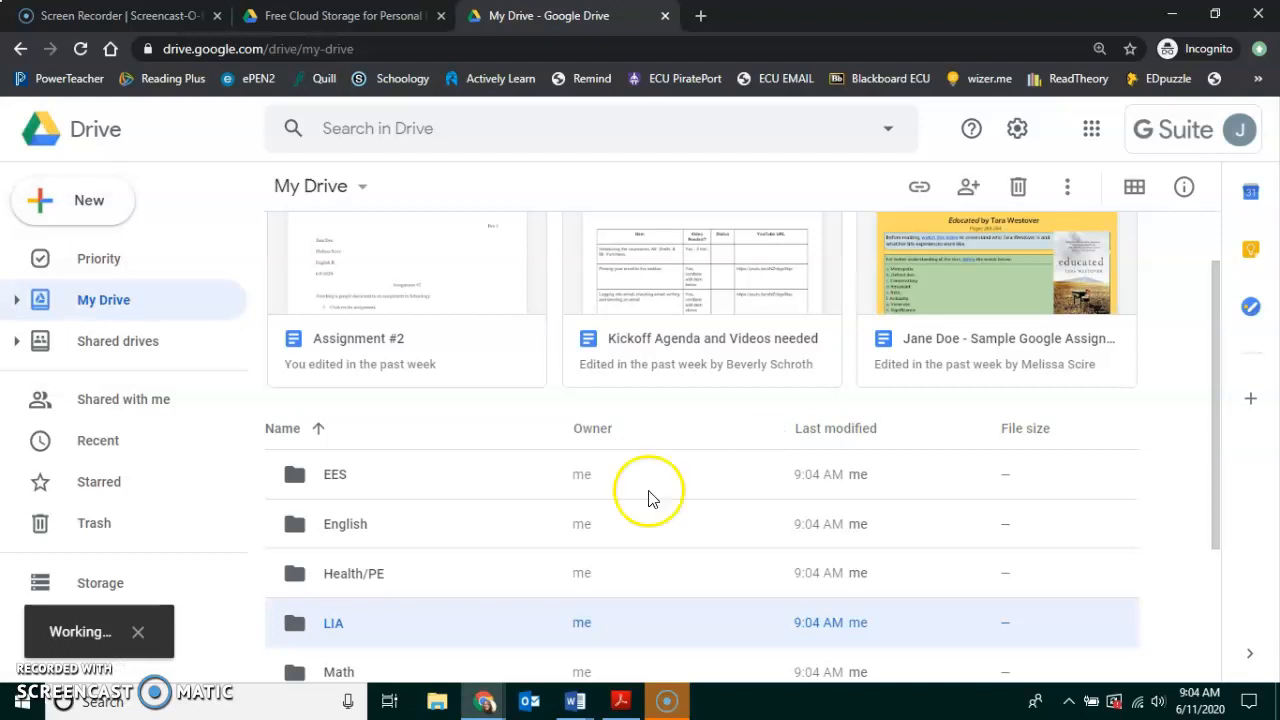
scroll(523, 537, "down", 2)
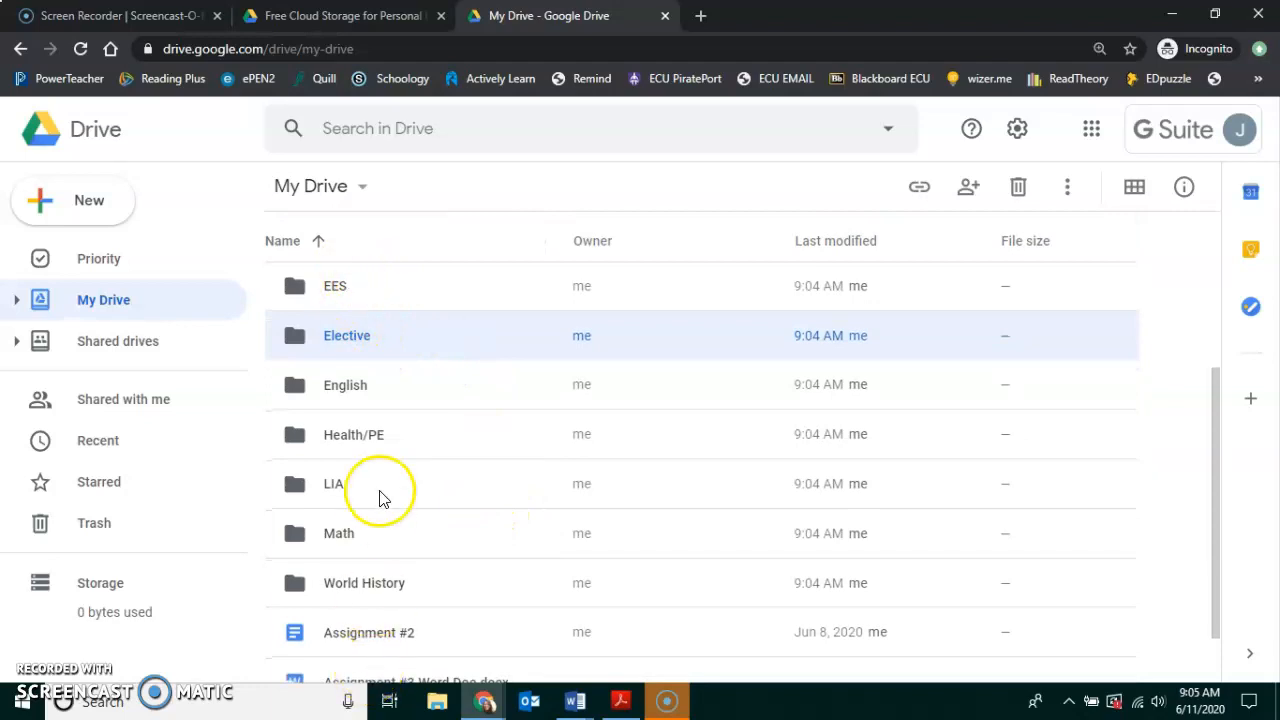
Color the EES folder red, Elective green and English blue.
left_click(334, 290)
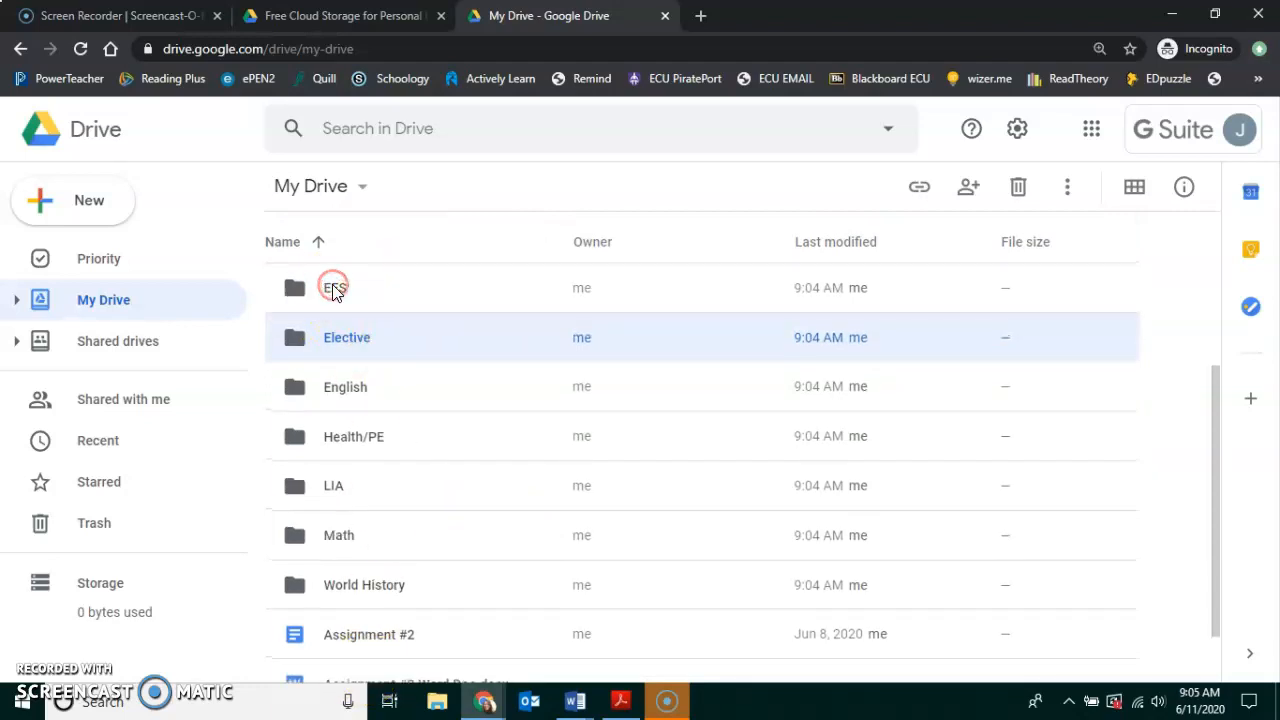
right_click(334, 290)
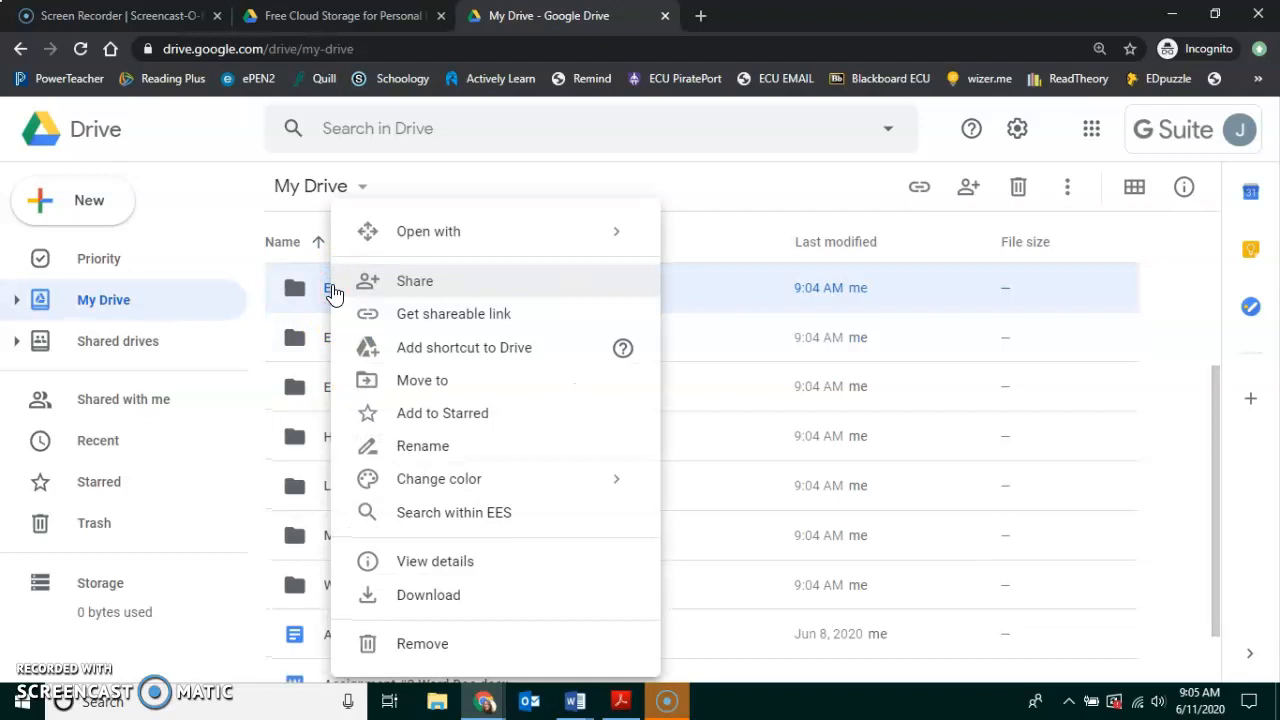
mouse_move(452, 484)
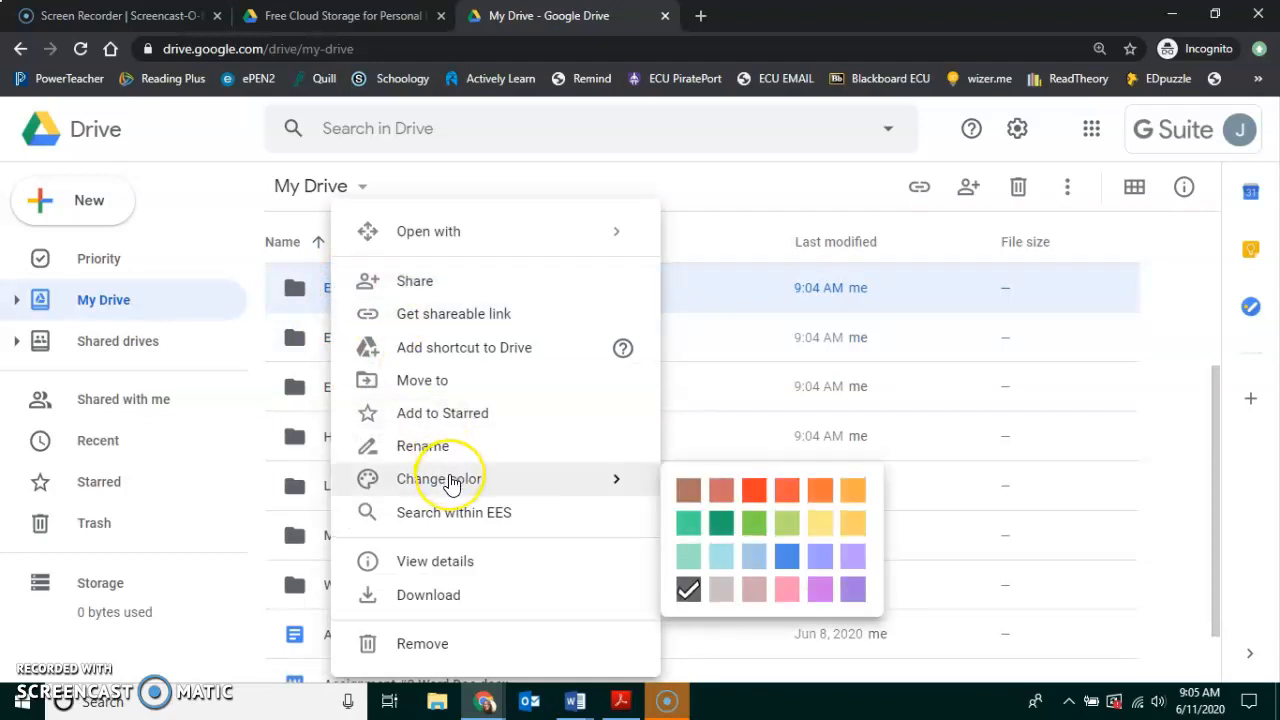
left_click(752, 490)
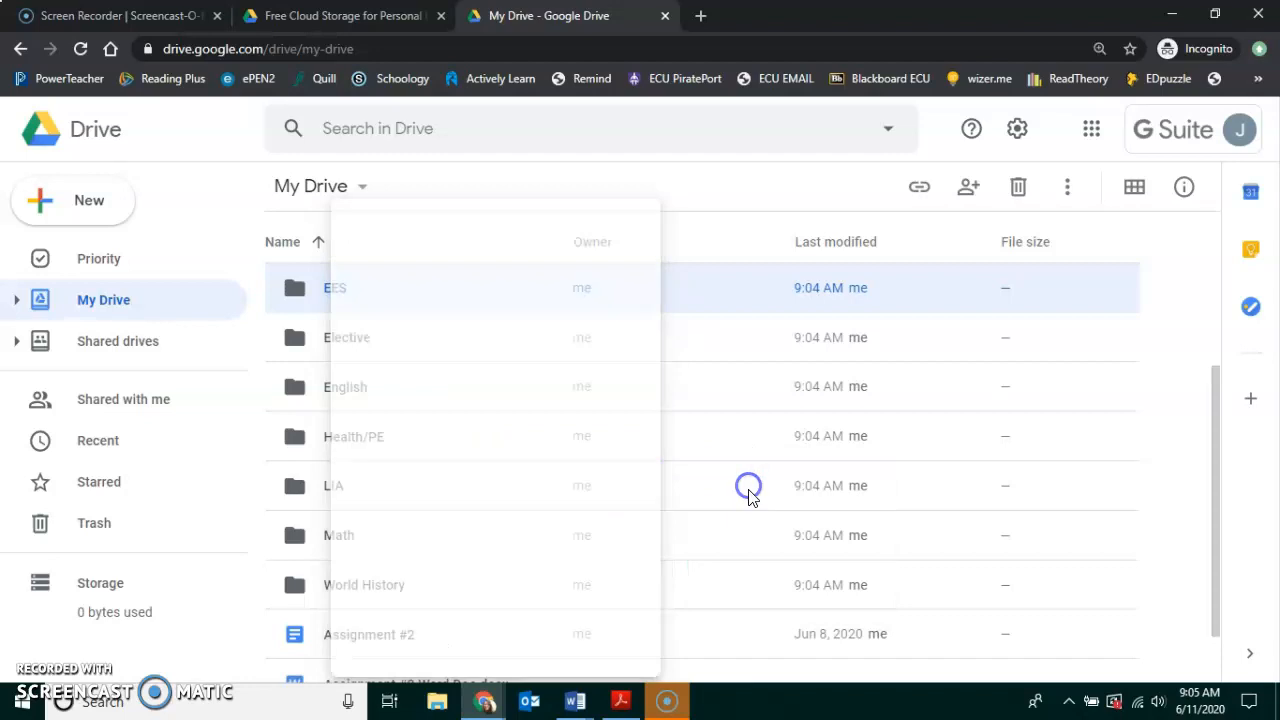
right_click(344, 343)
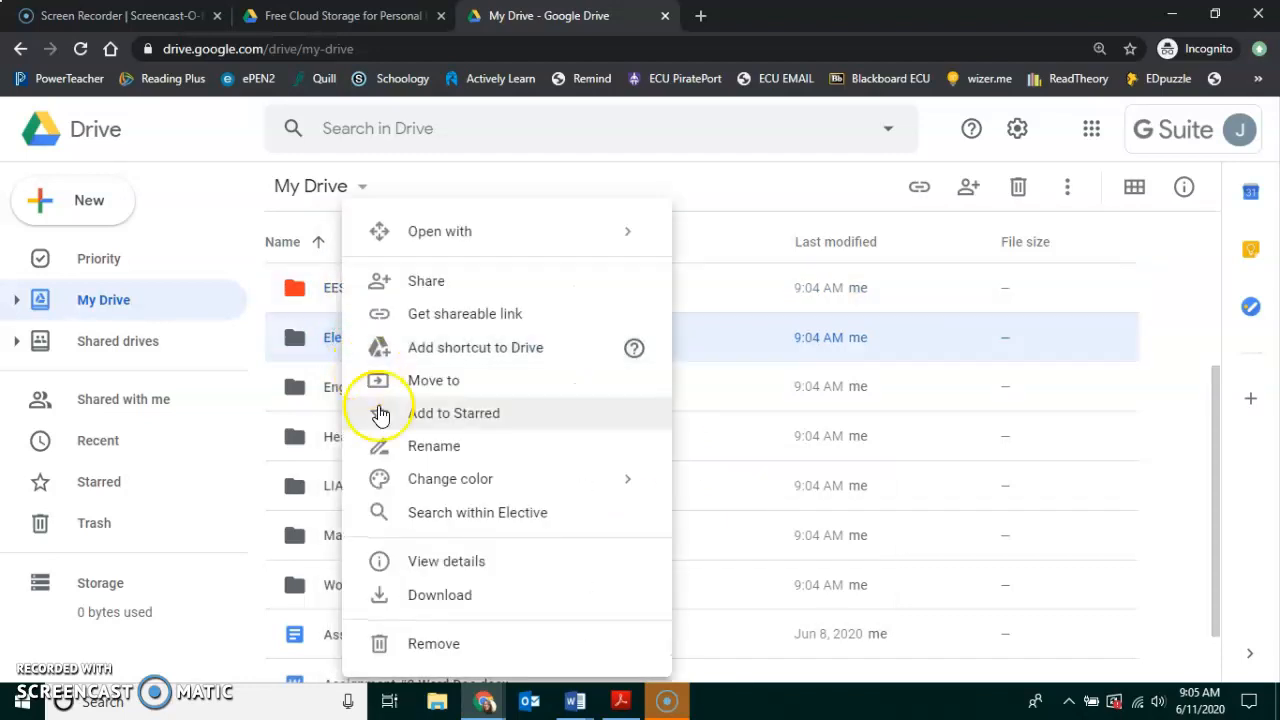
mouse_move(420, 490)
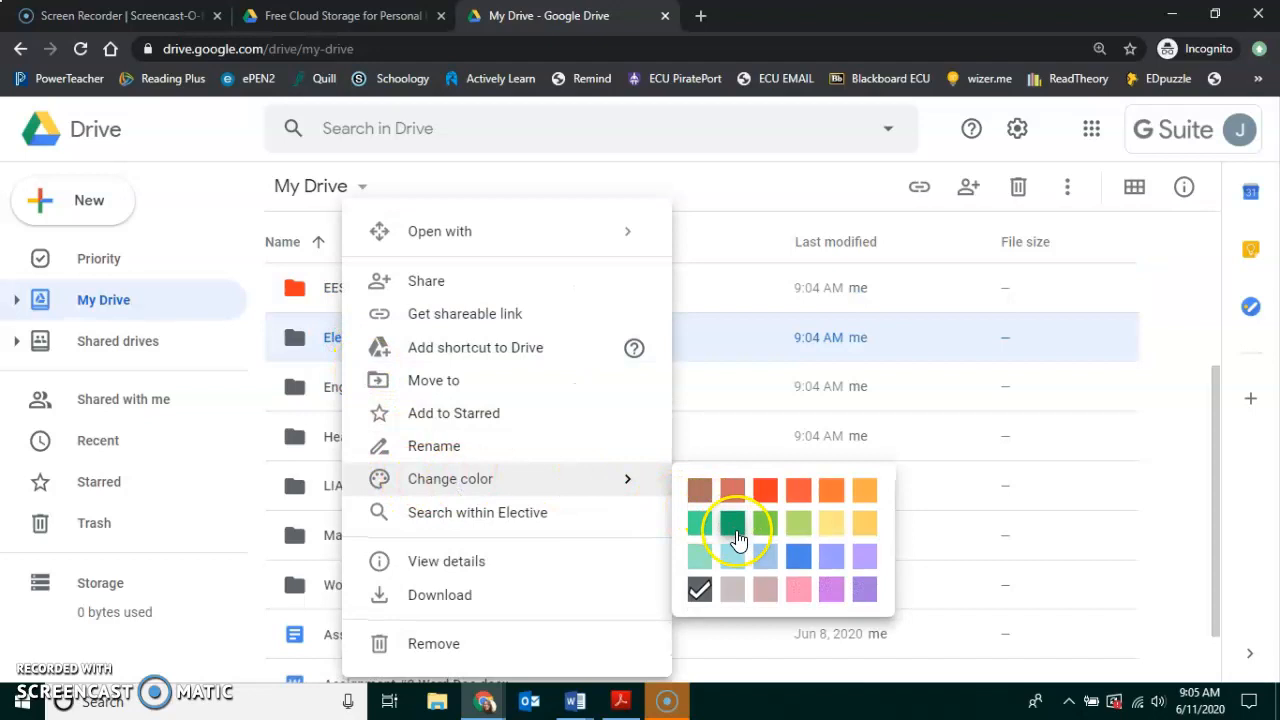
left_click(735, 537)
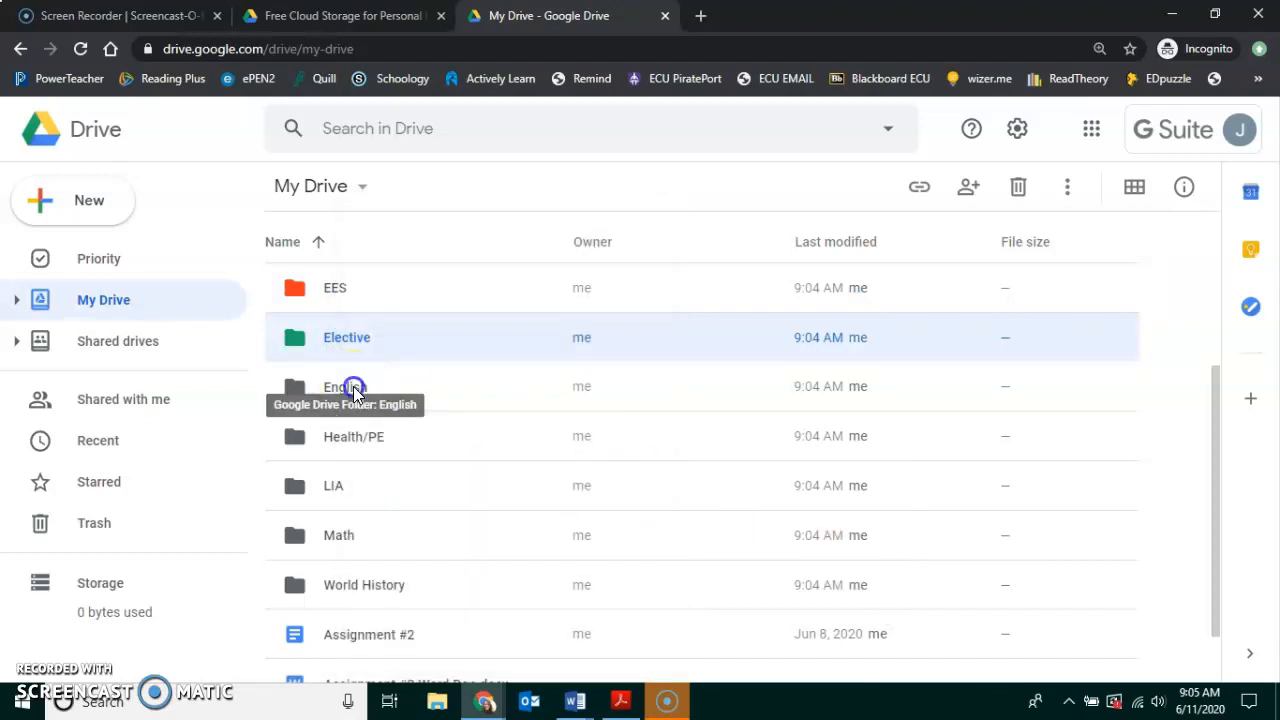
left_click(353, 390)
right_click(355, 390)
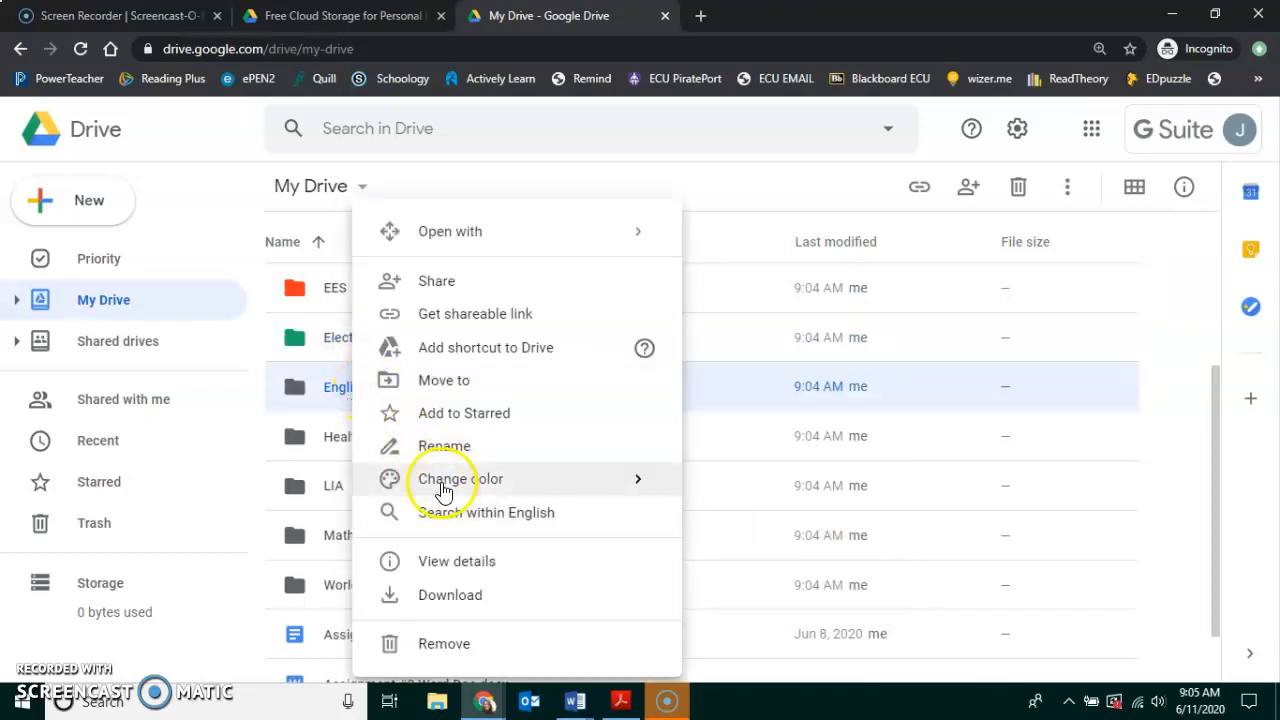
mouse_move(443, 490)
left_click(808, 556)
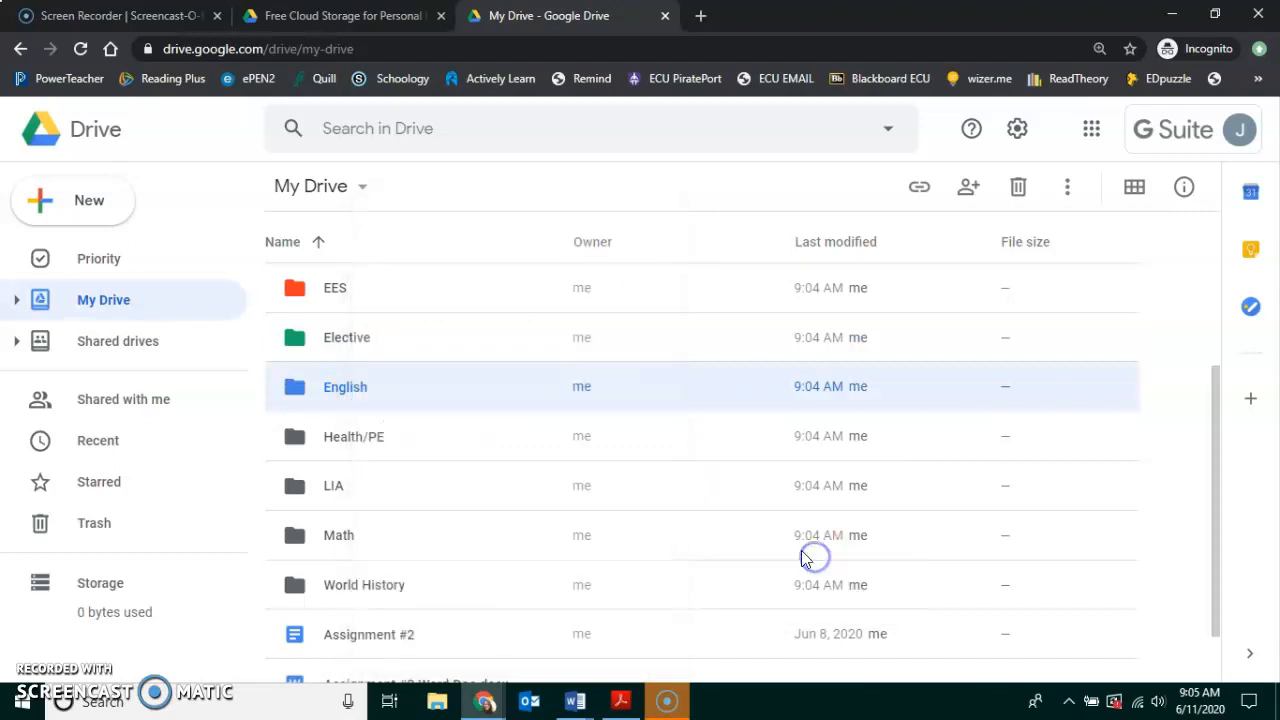
Color Health/PE pink, LIA brown, Math lavender and World History teal.
right_click(362, 437)
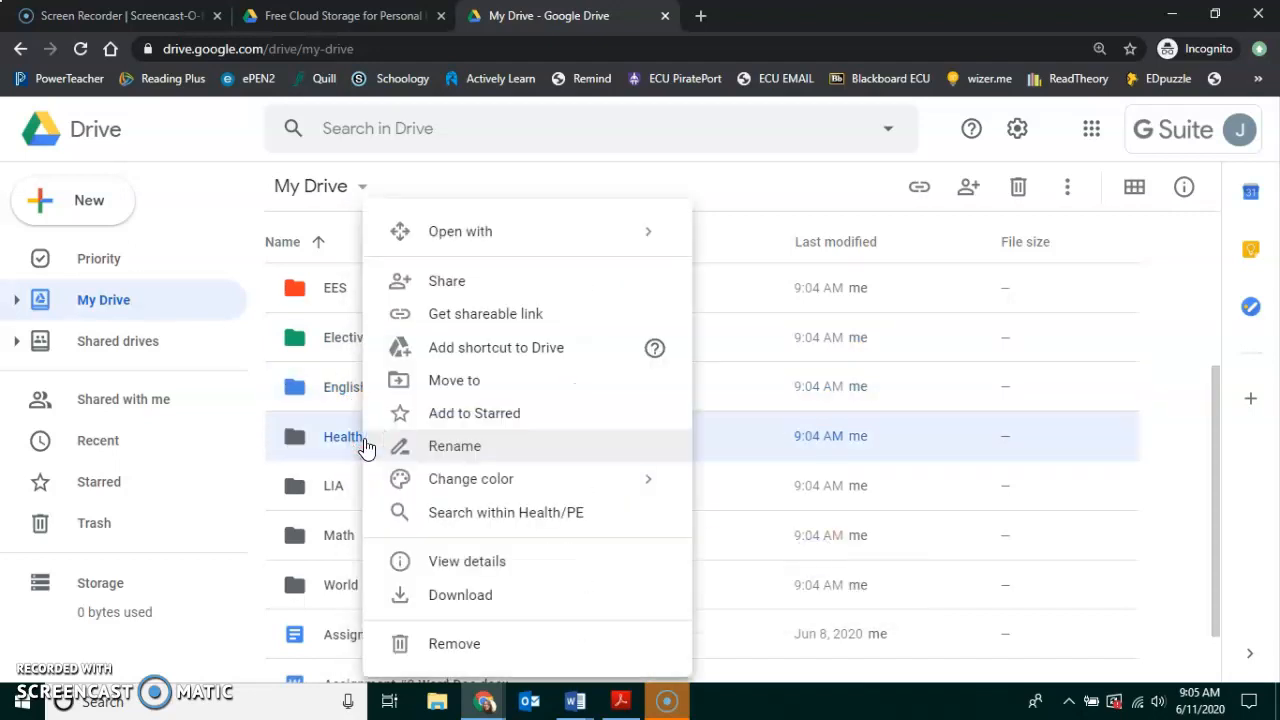
mouse_move(443, 480)
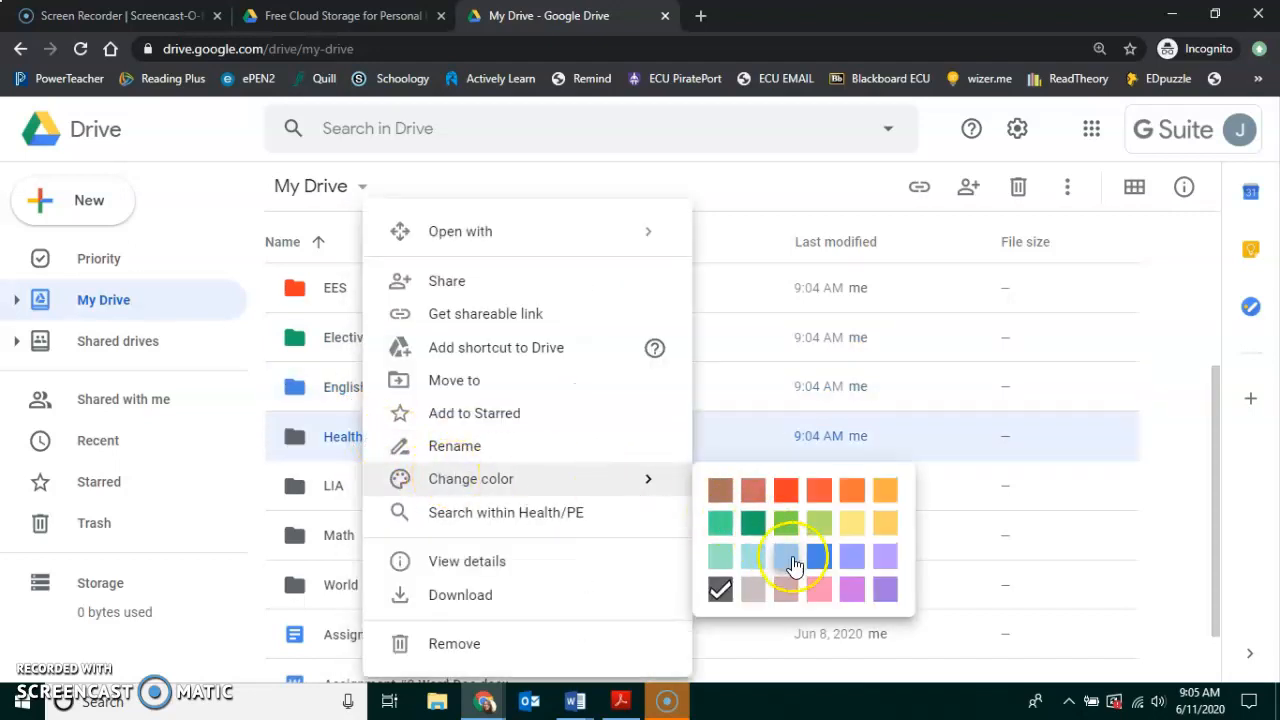
left_click(820, 589)
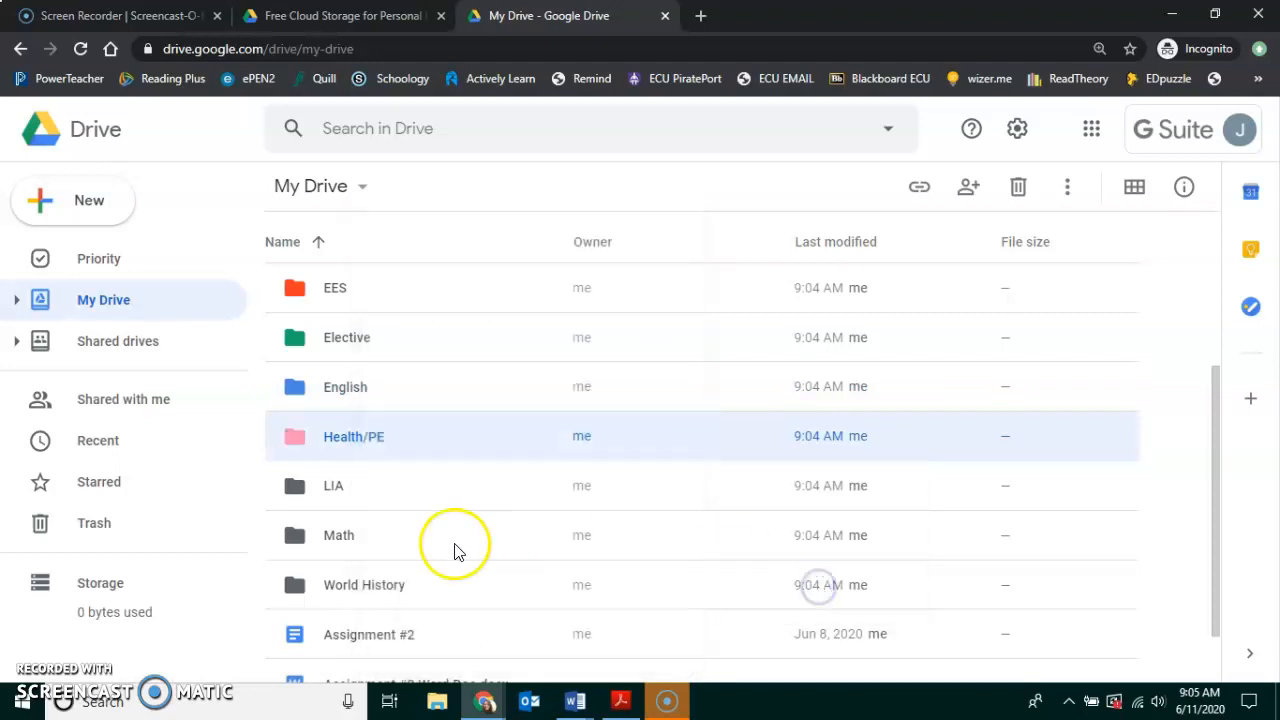
right_click(335, 488)
mouse_move(340, 486)
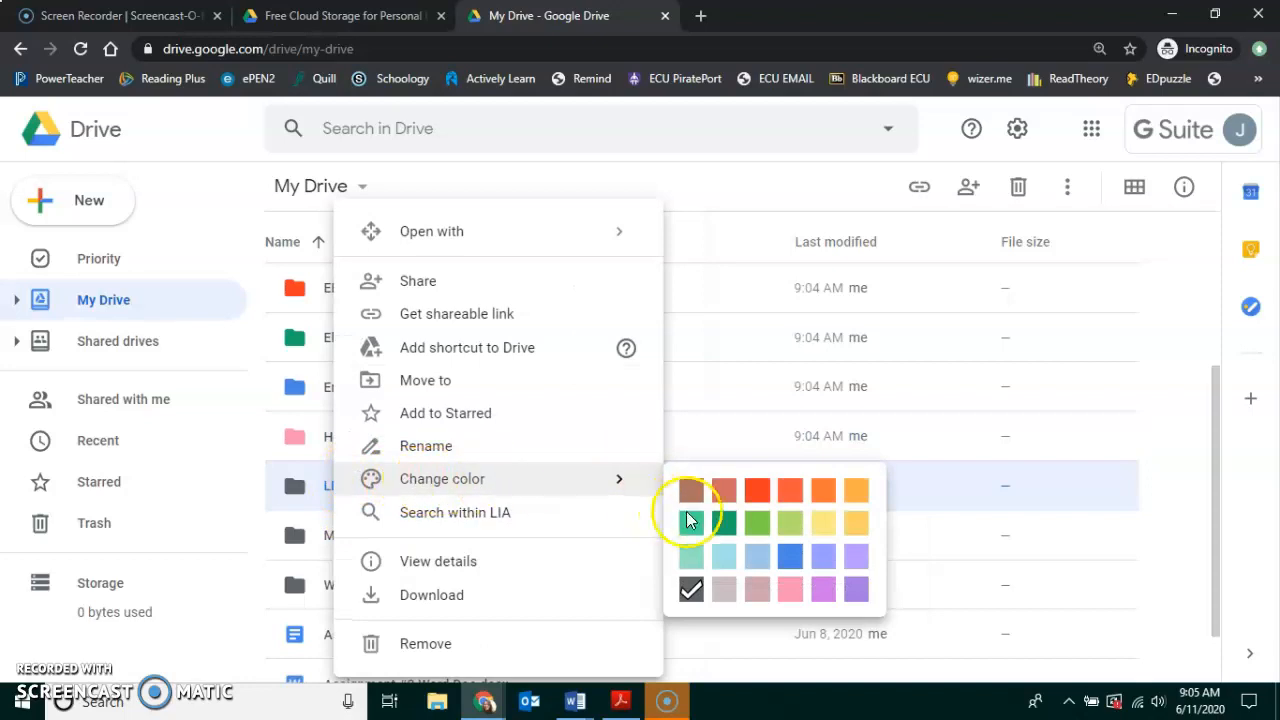
left_click(692, 505)
right_click(334, 535)
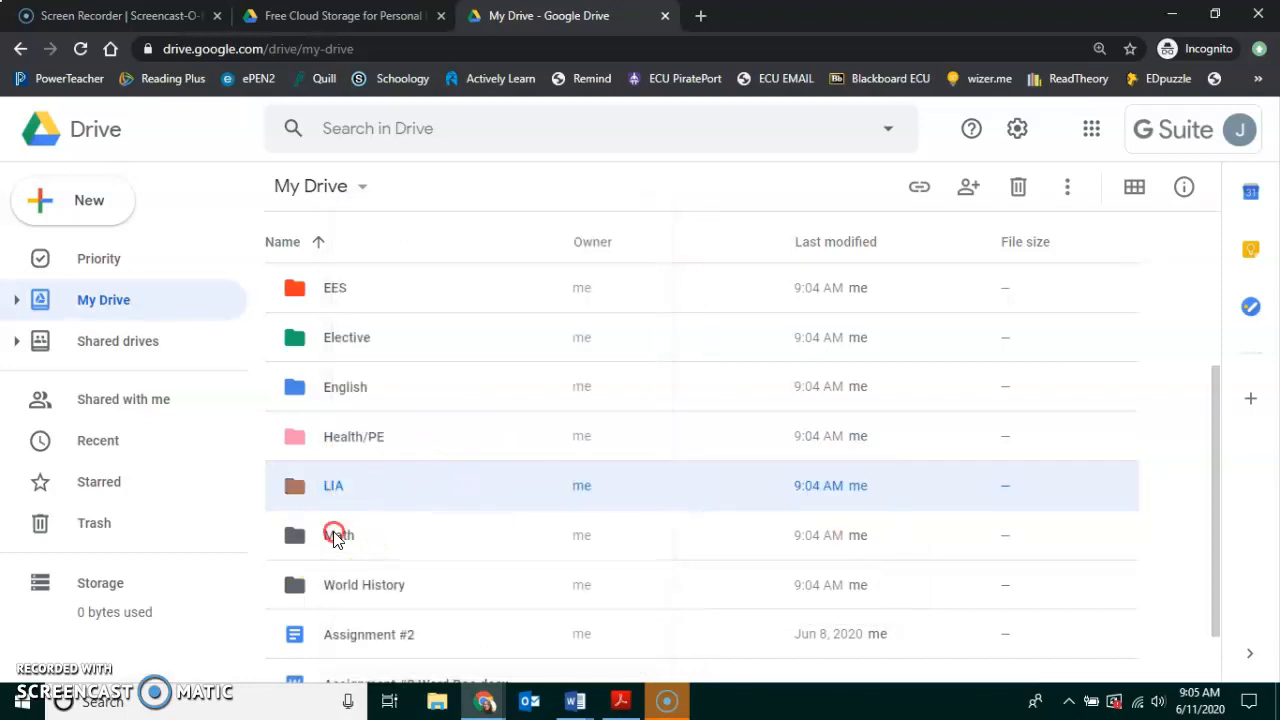
mouse_move(428, 486)
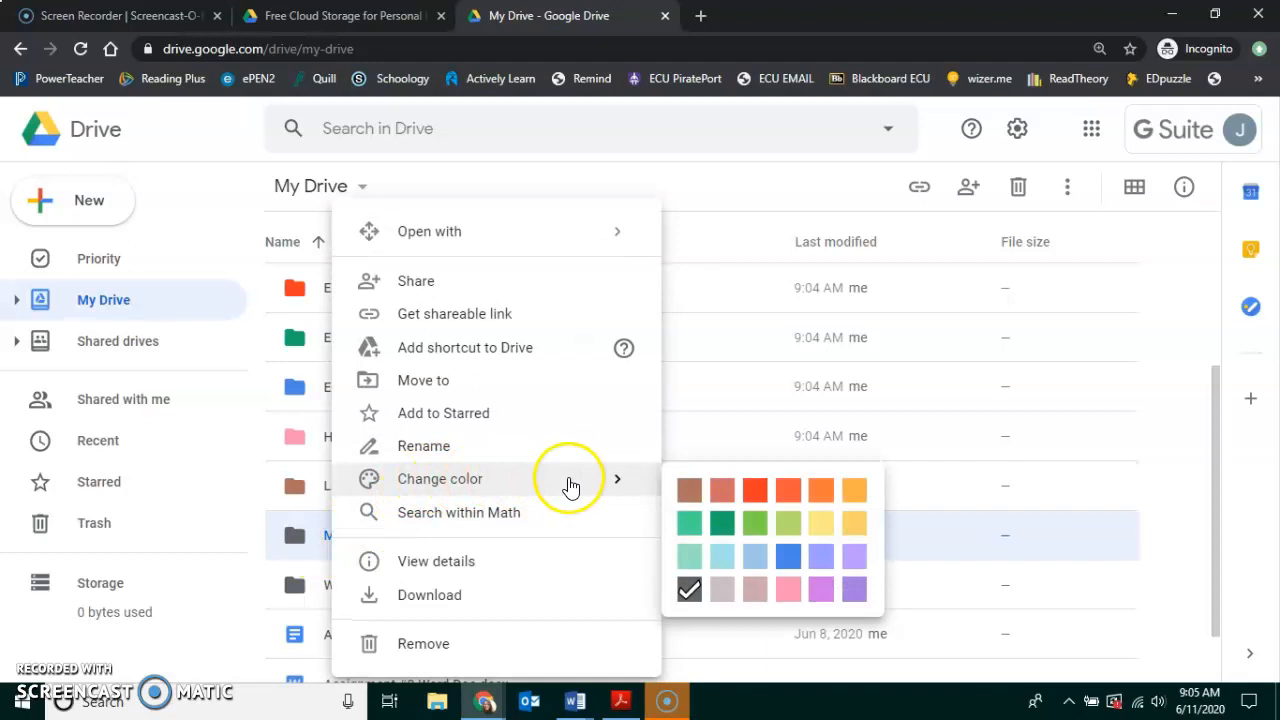
left_click(820, 562)
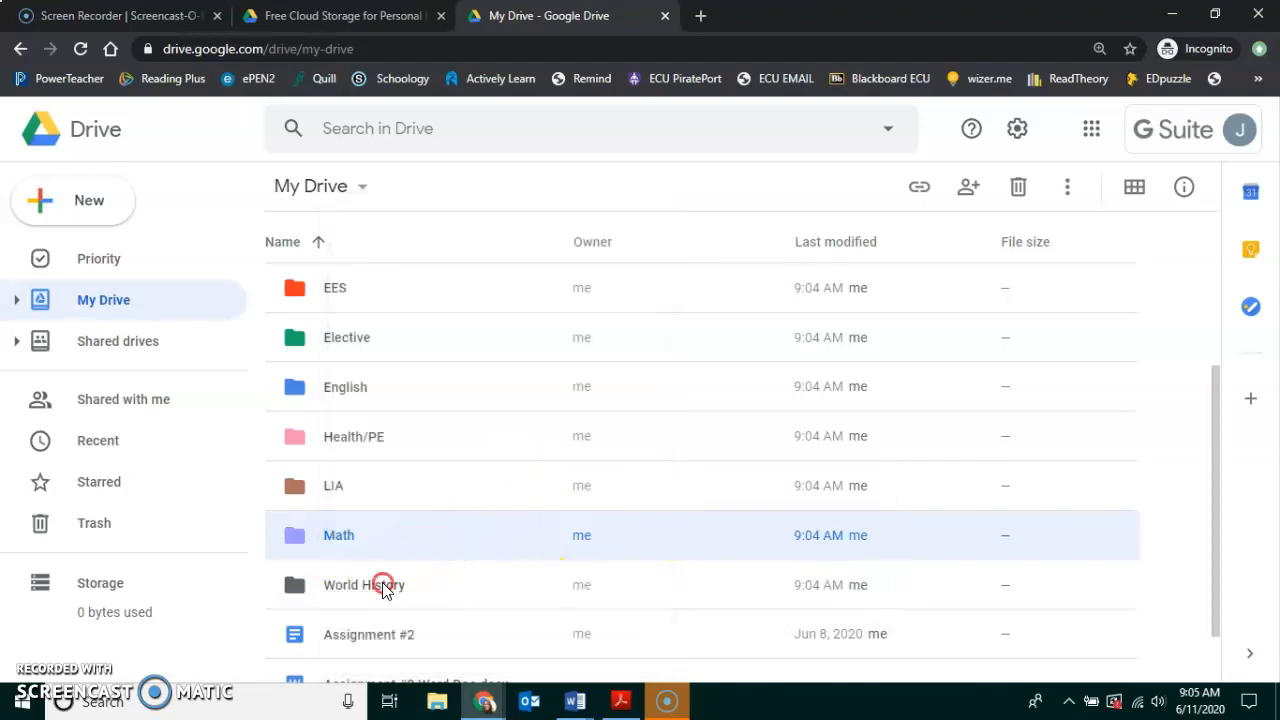
right_click(384, 586)
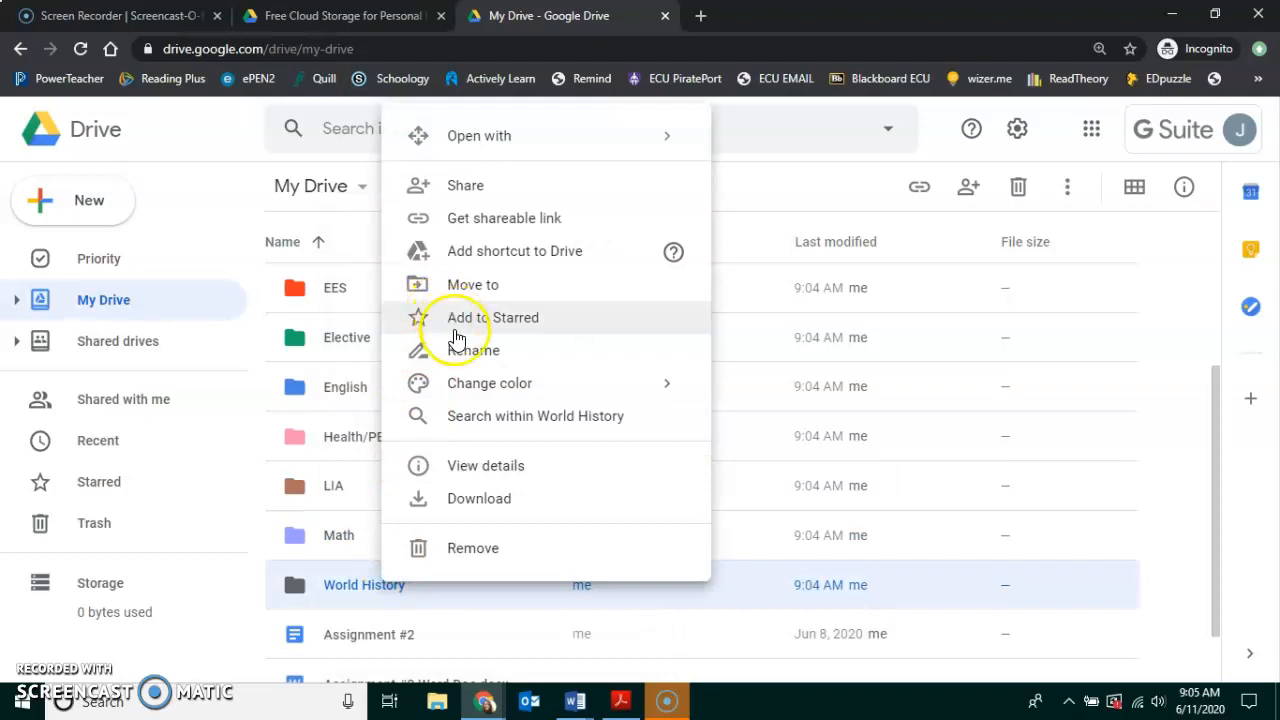
mouse_move(551, 386)
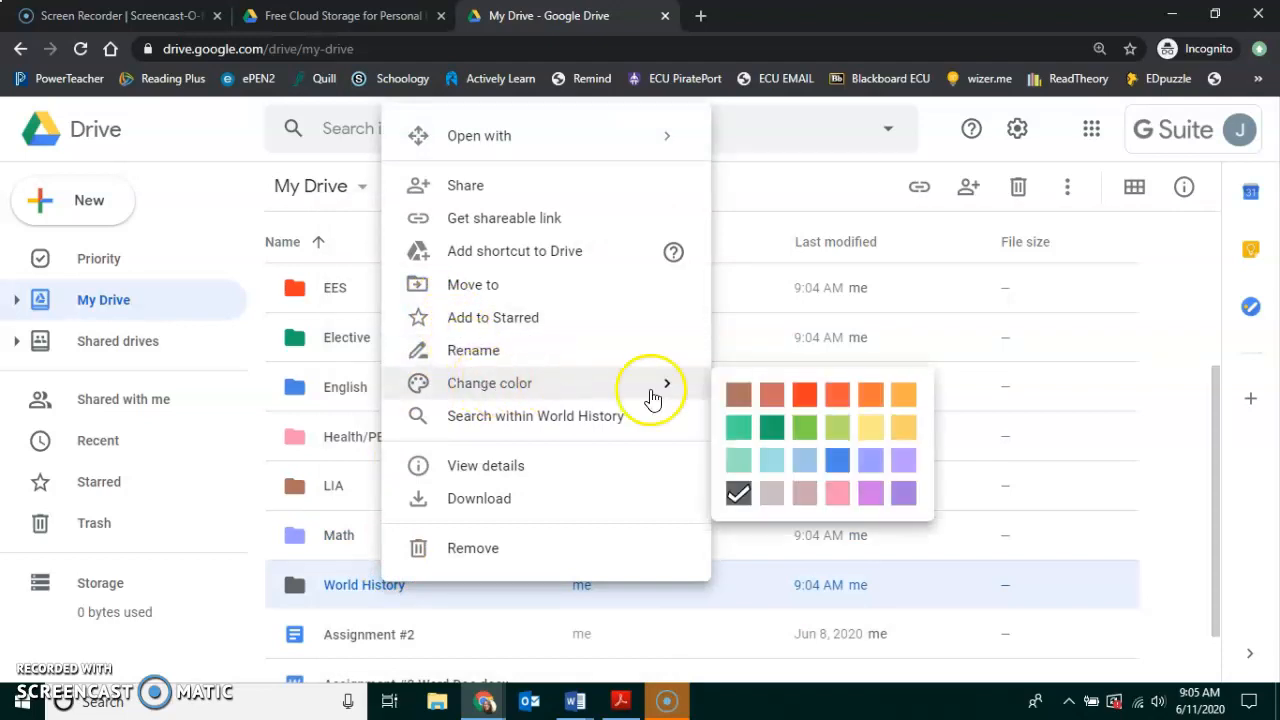
left_click(742, 432)
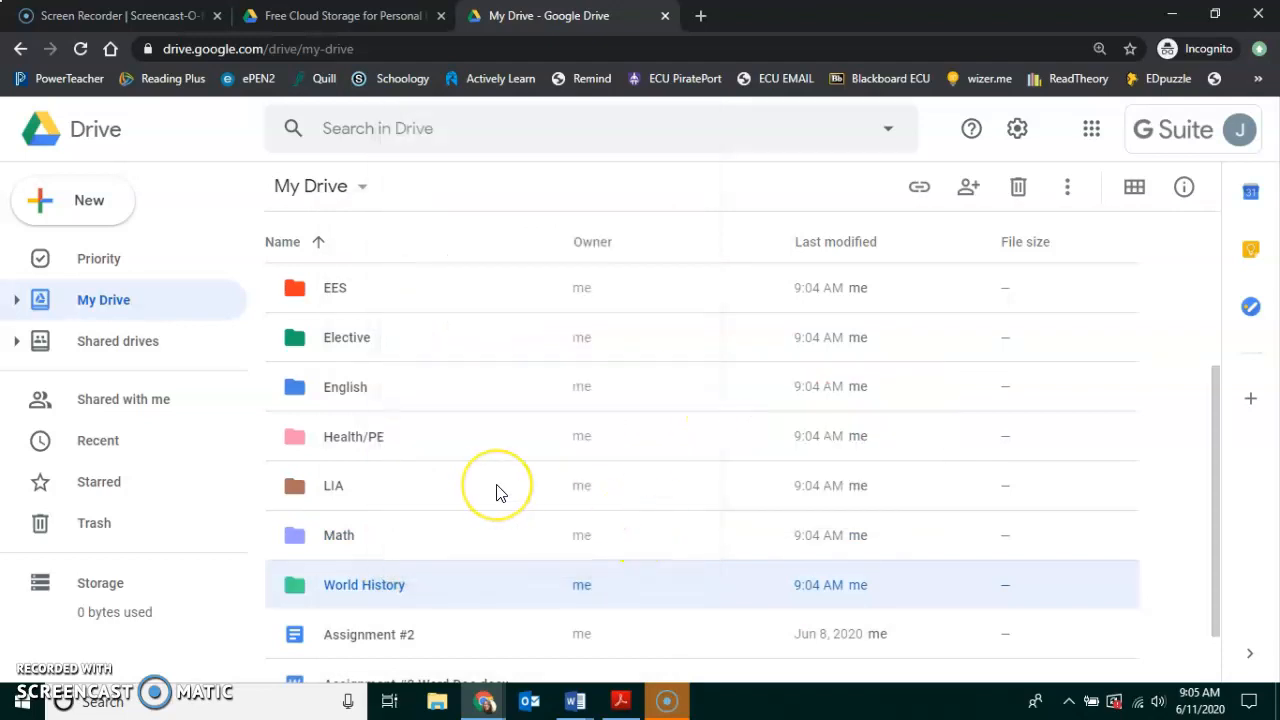
Append ' Creative Story' to the Assignment #2 file name.
scroll(496, 491, "down", 1)
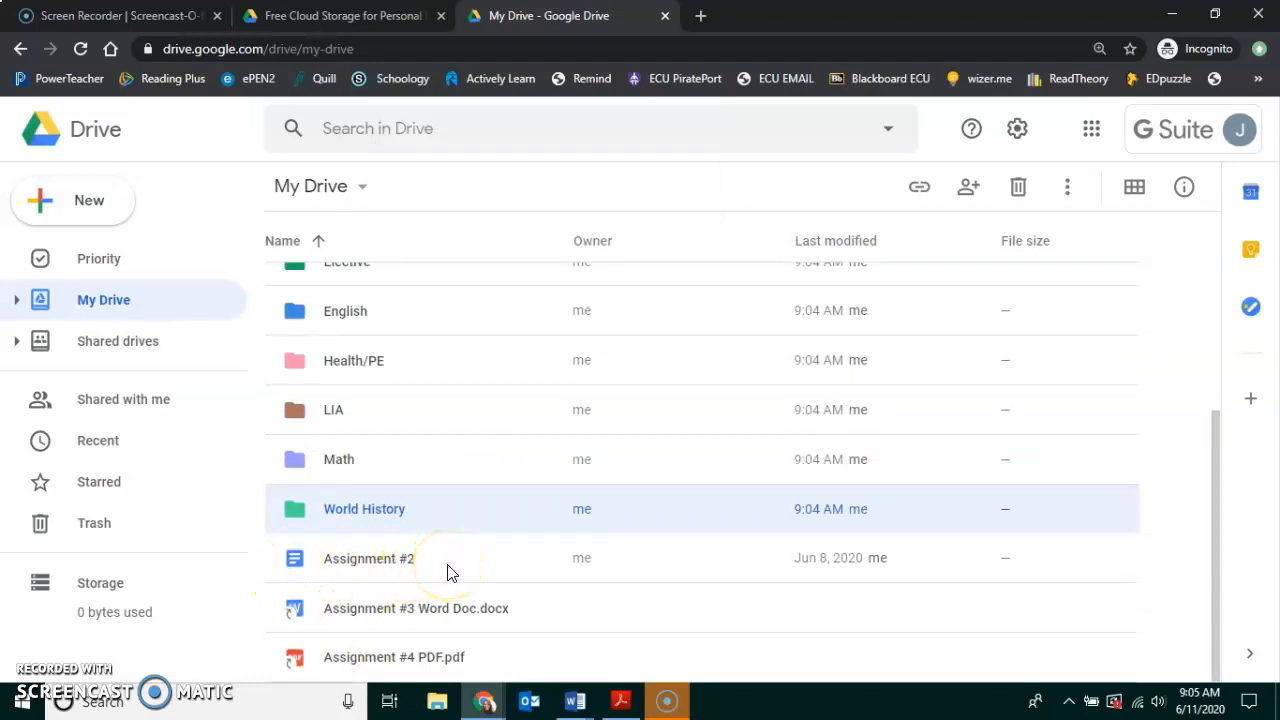
scroll(449, 573, "up", 1)
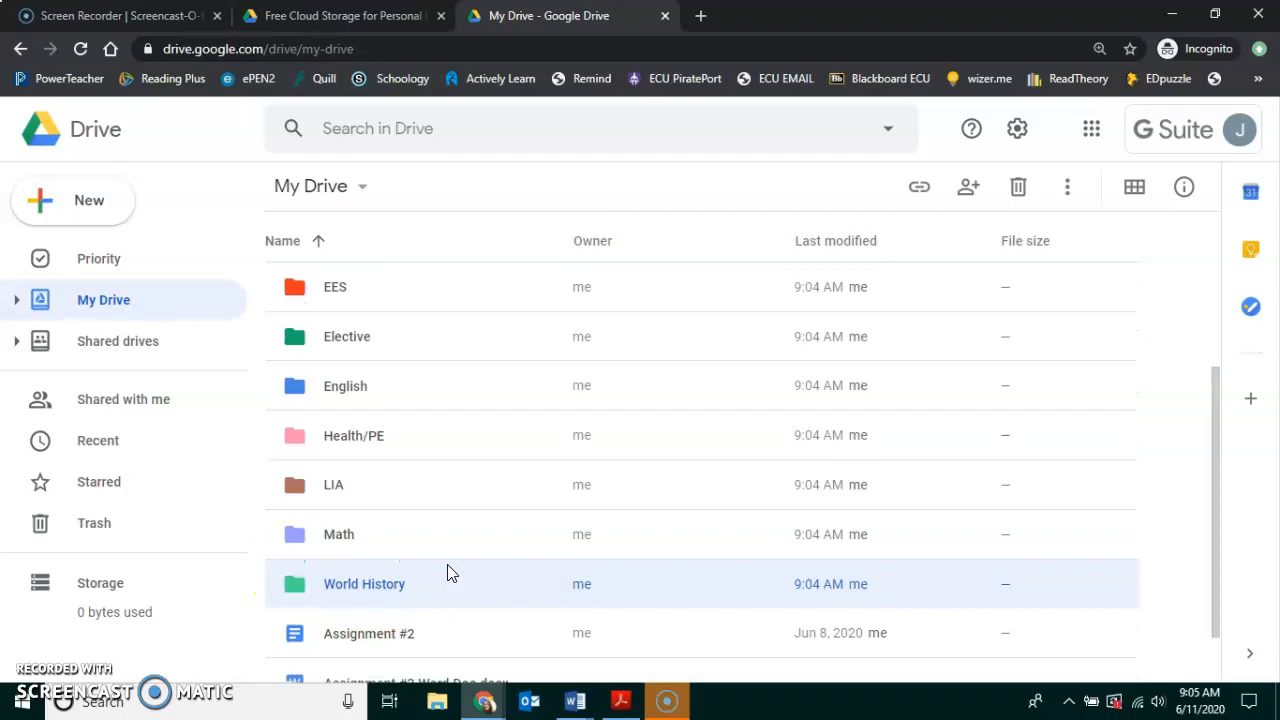
scroll(449, 573, "down", 1)
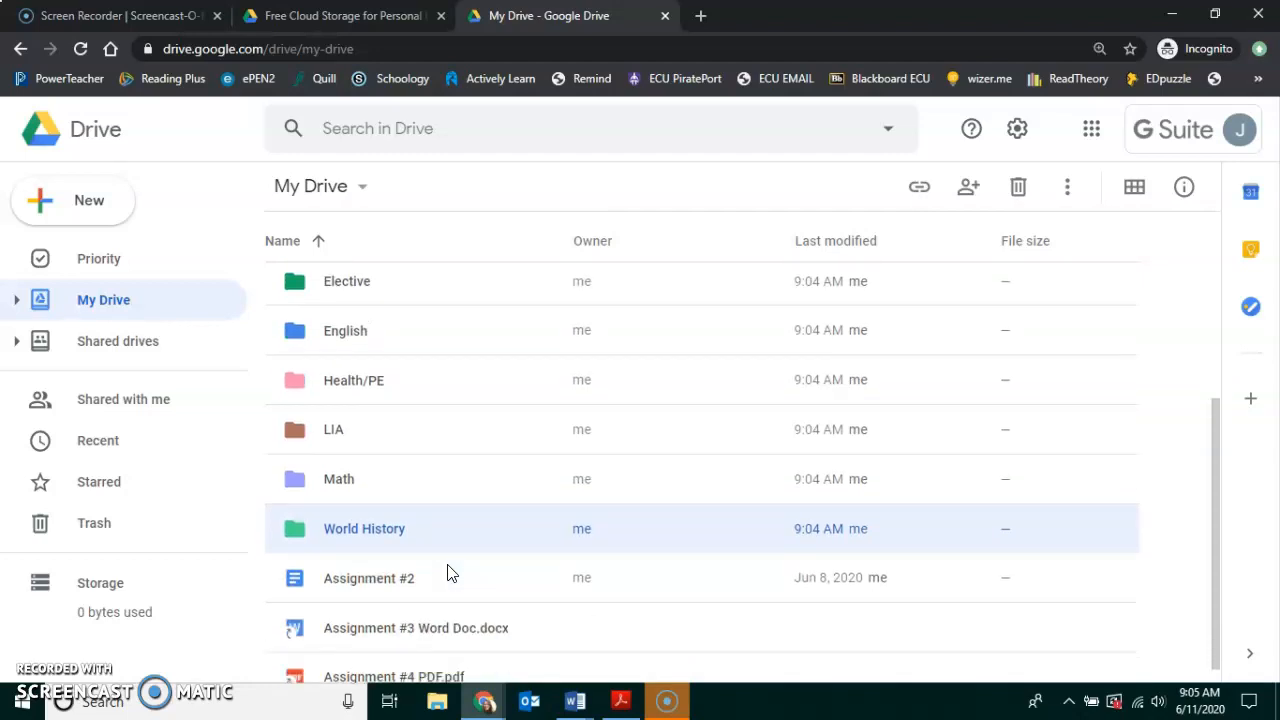
right_click(397, 559)
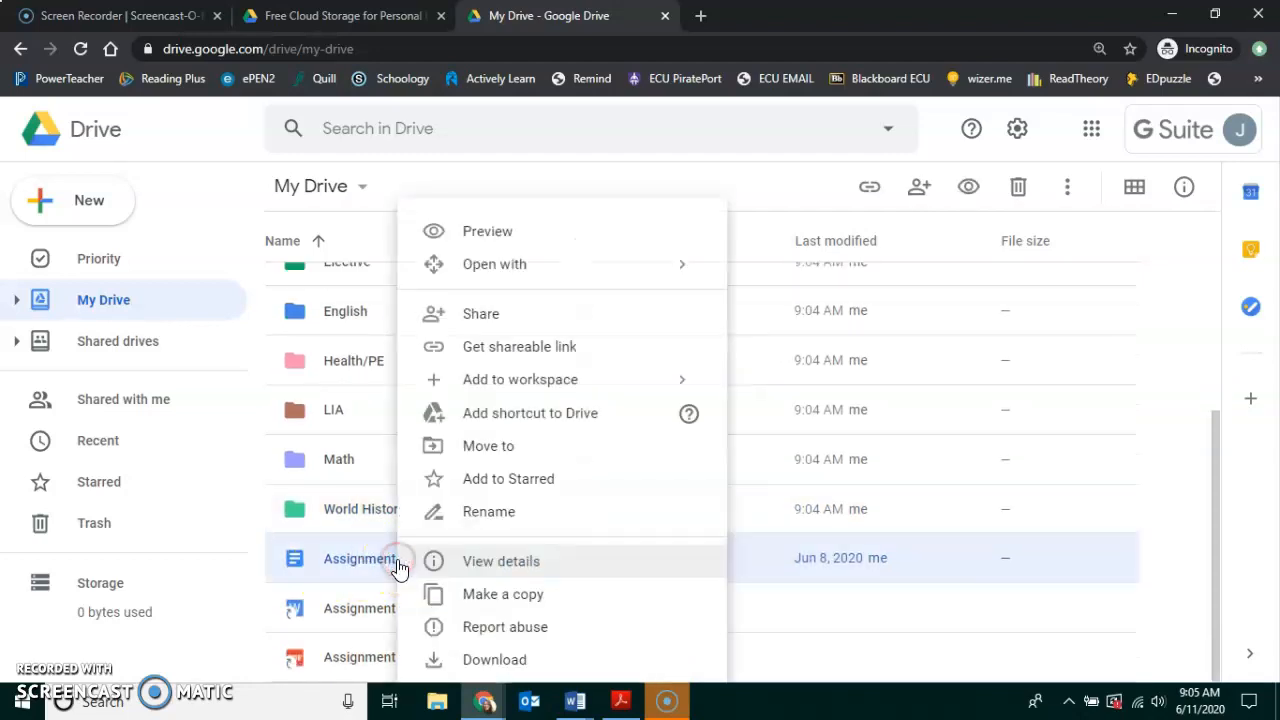
left_click(438, 516)
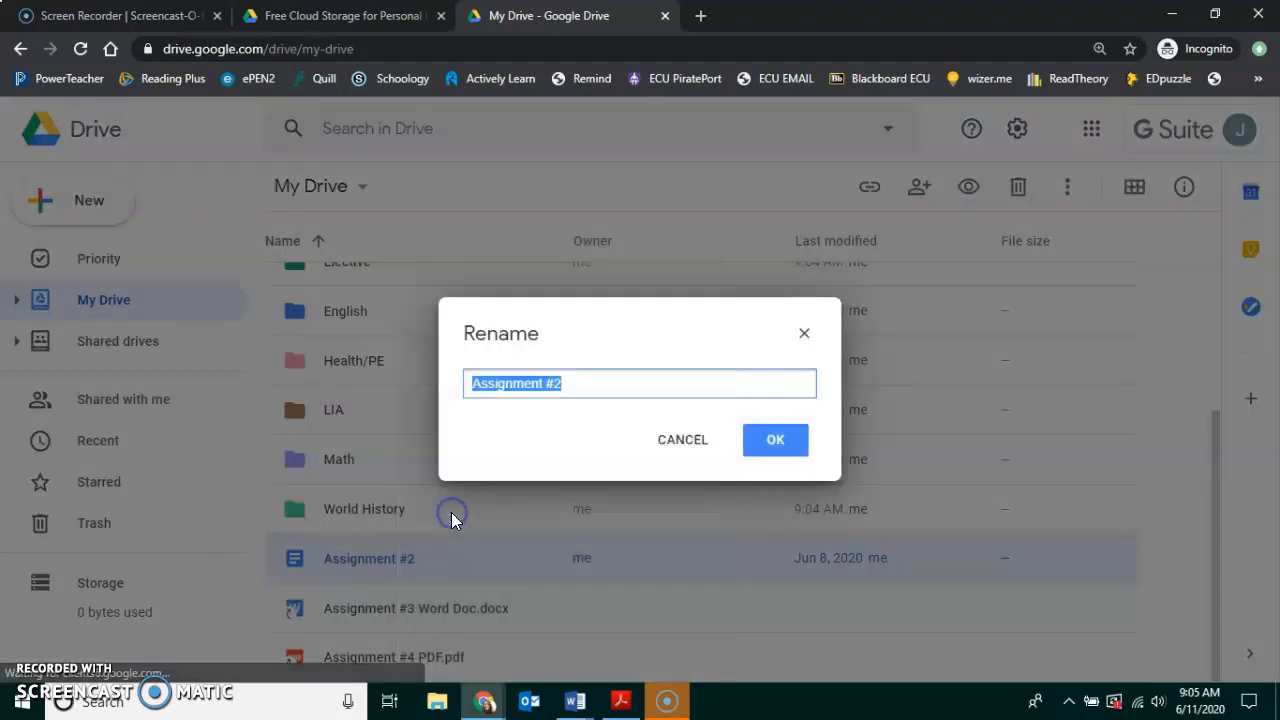
left_click(583, 381)
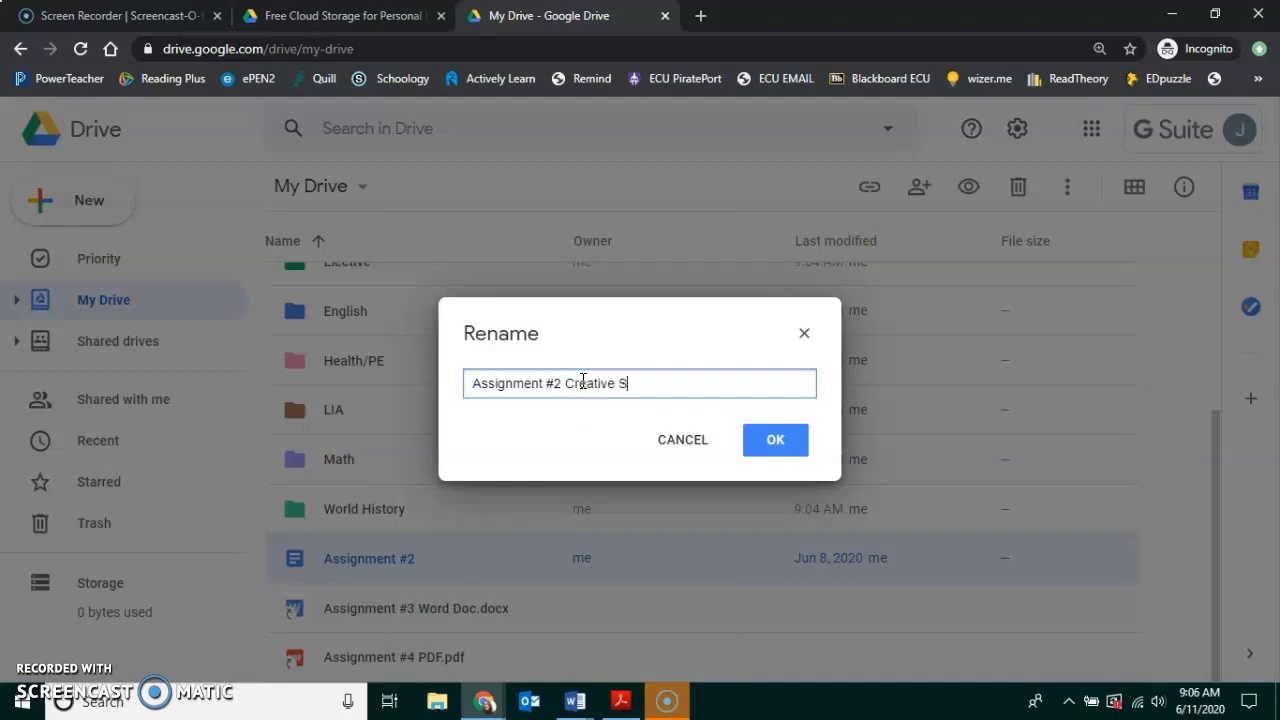
left_click(775, 439)
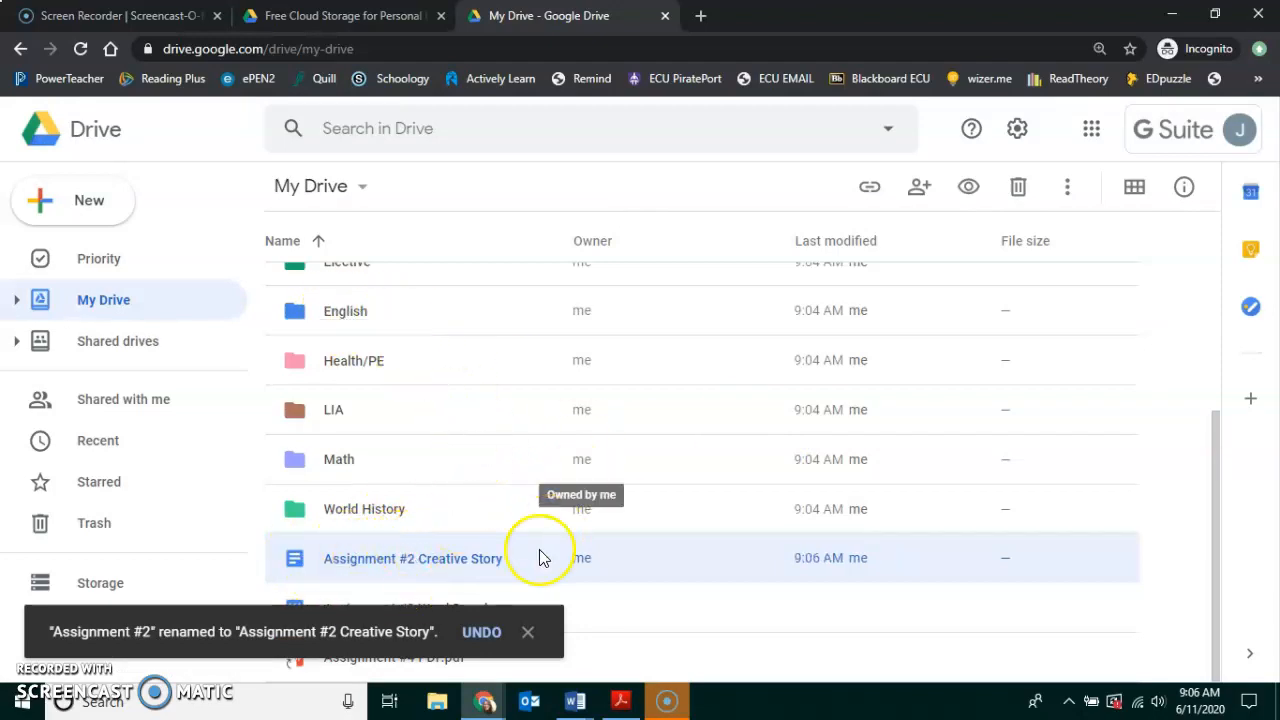
Drag Assignment #2 Creative Story into English, verify it there, and return to My Drive.
mouse_move(310, 558)
left_mouse_down()
mouse_move(297, 308)
mouse_move(305, 330)
left_mouse_up()
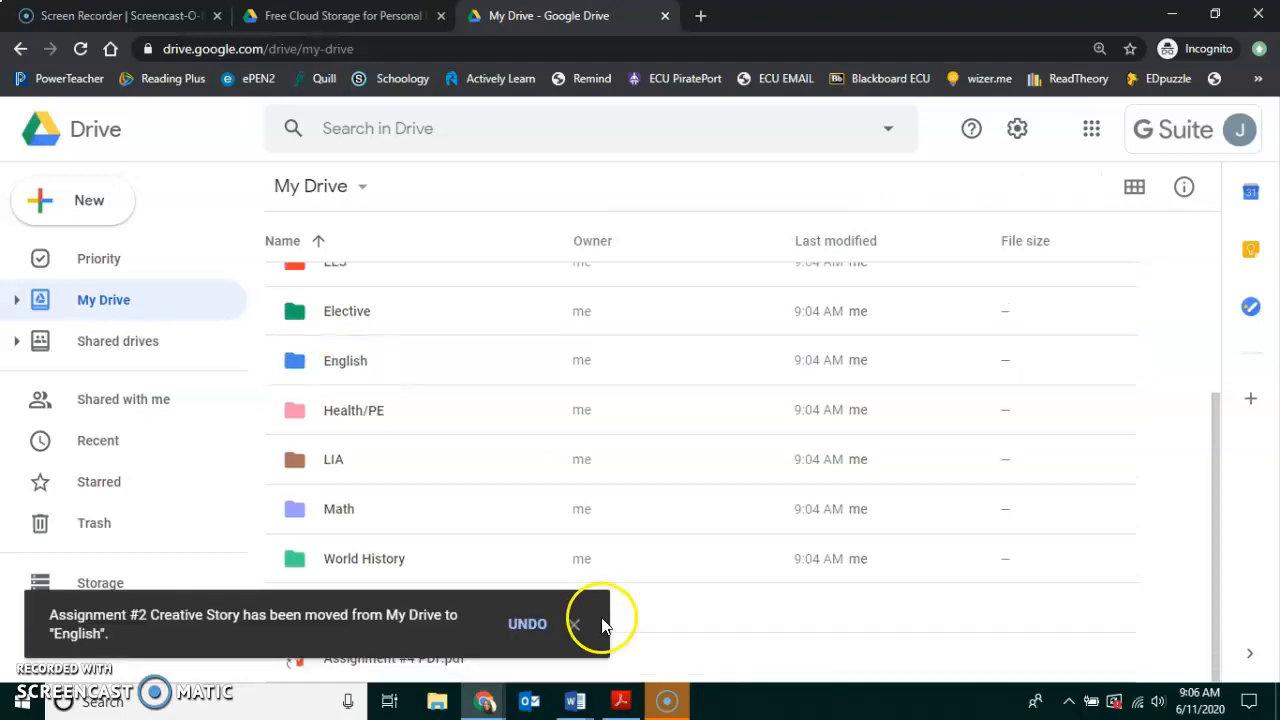
left_click(576, 625)
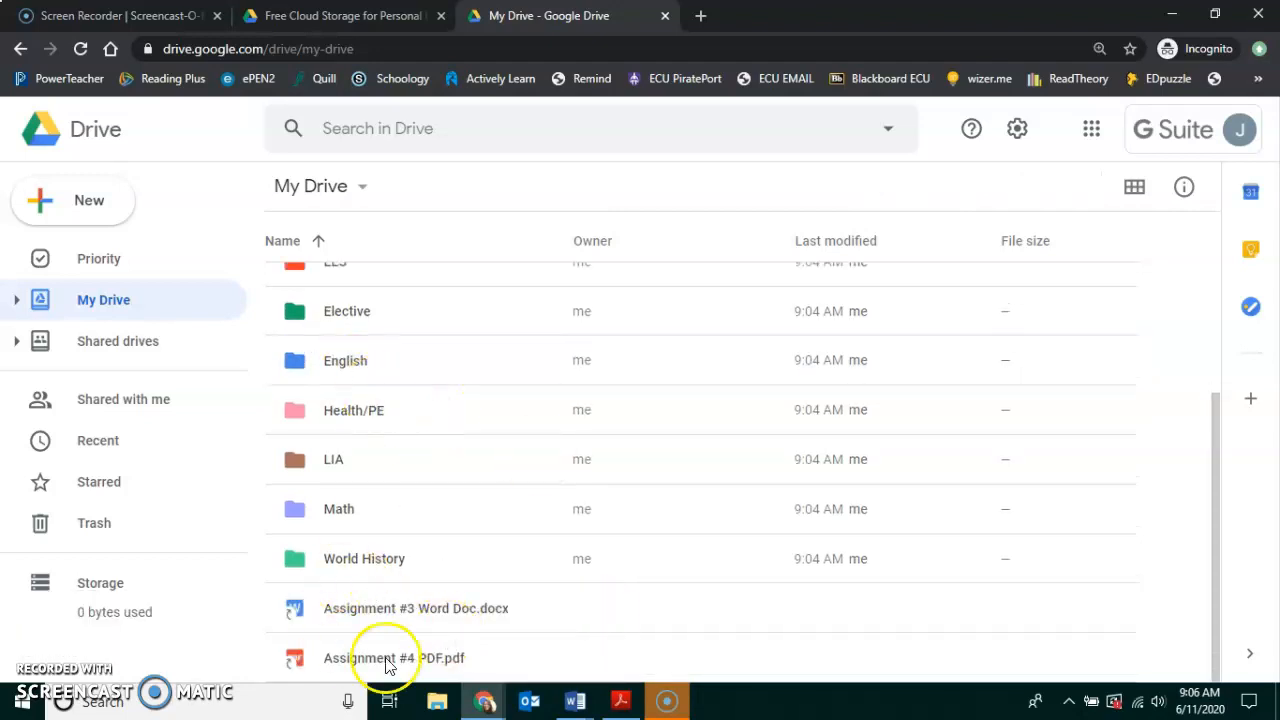
double_click(327, 358)
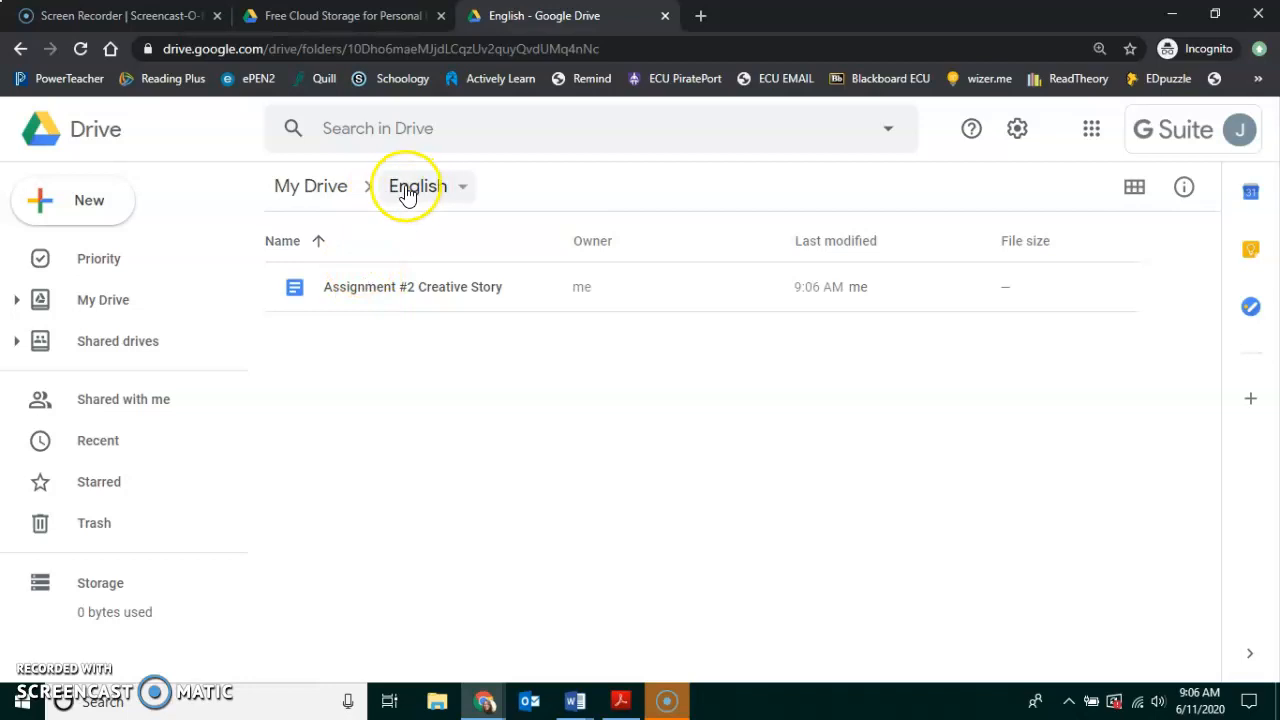
left_click(330, 188)
scroll(399, 466, "down", 3)
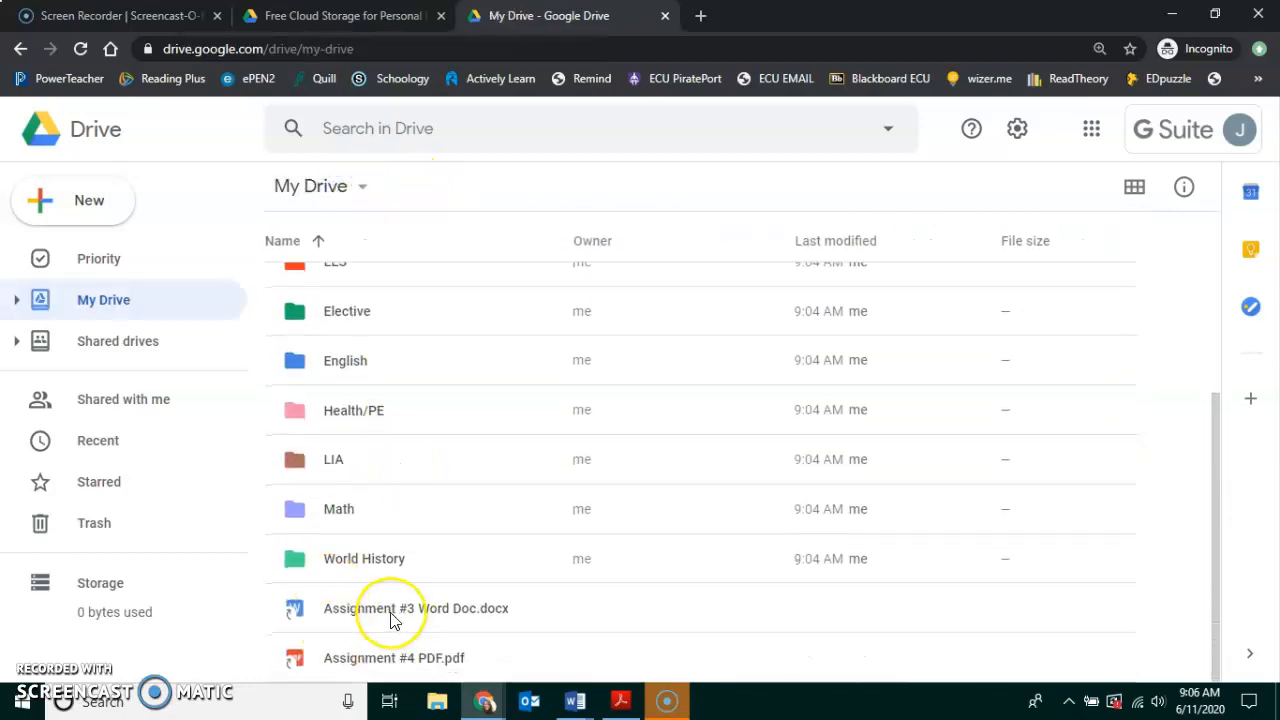
Use Move to on Assignment #3 Word Doc.docx with English as the destination.
left_click(392, 620)
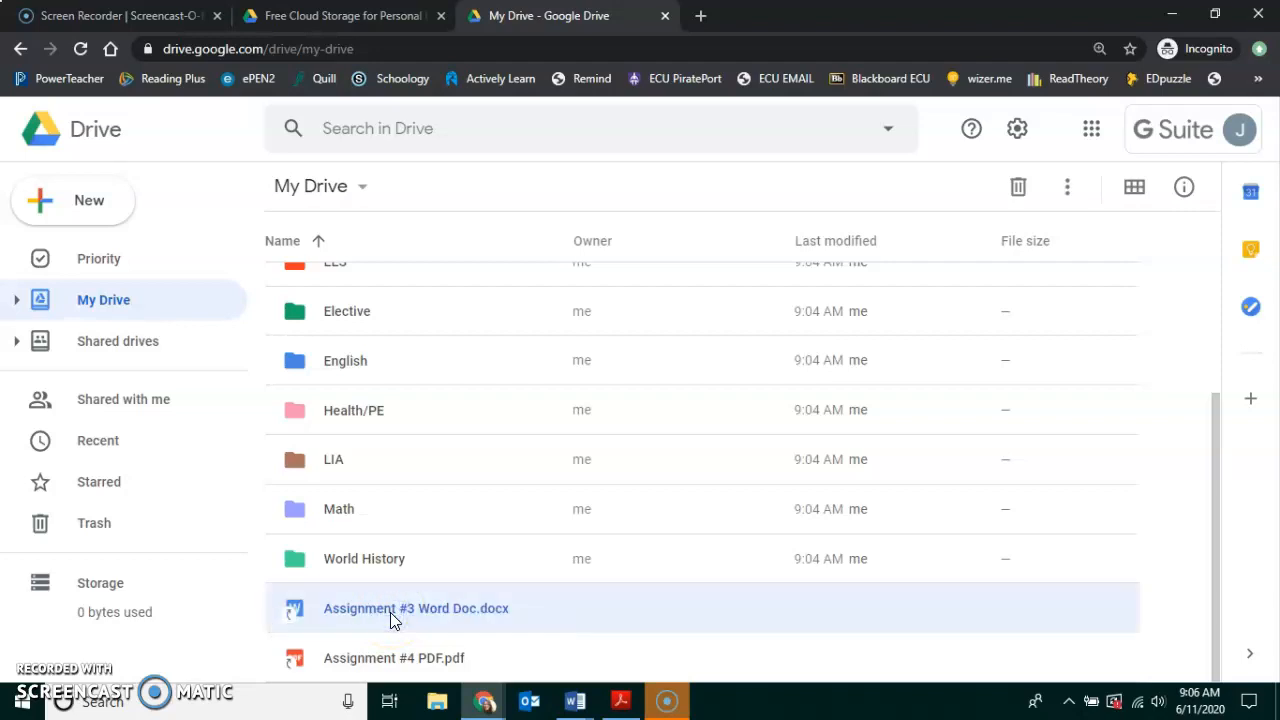
right_click(390, 612)
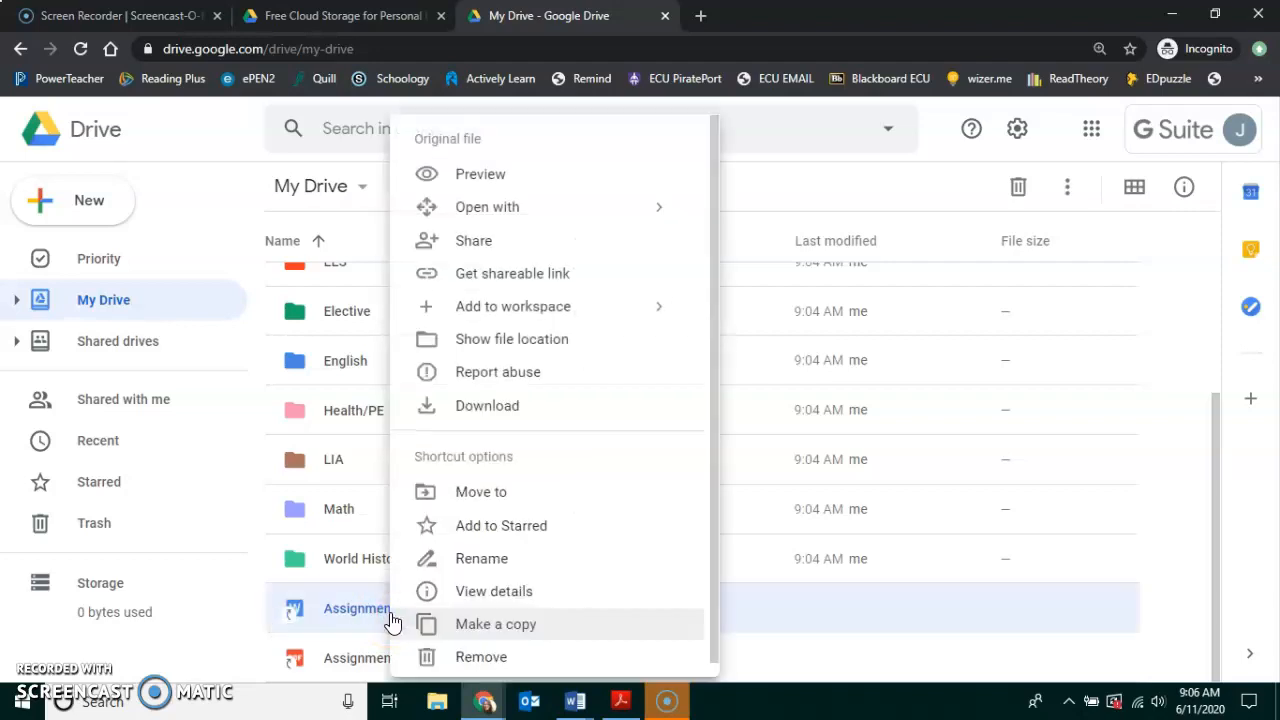
left_click(449, 498)
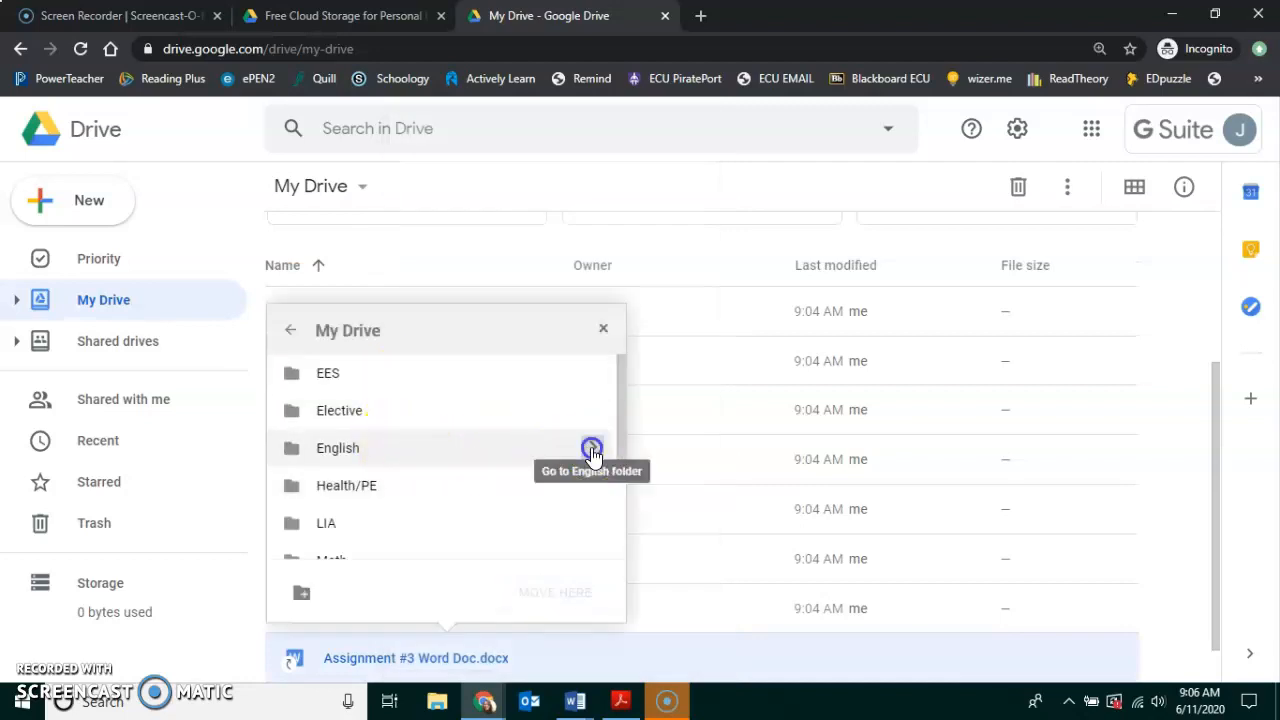
left_click(589, 449)
left_click(541, 610)
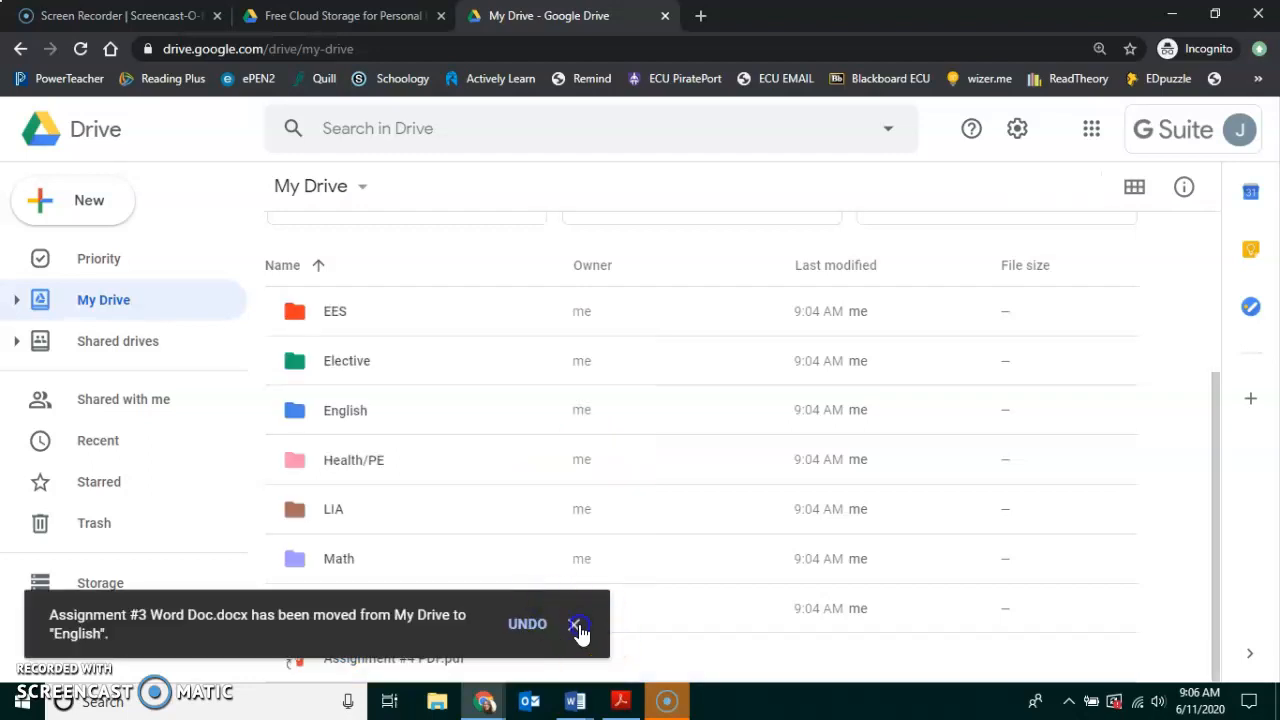
left_click(576, 627)
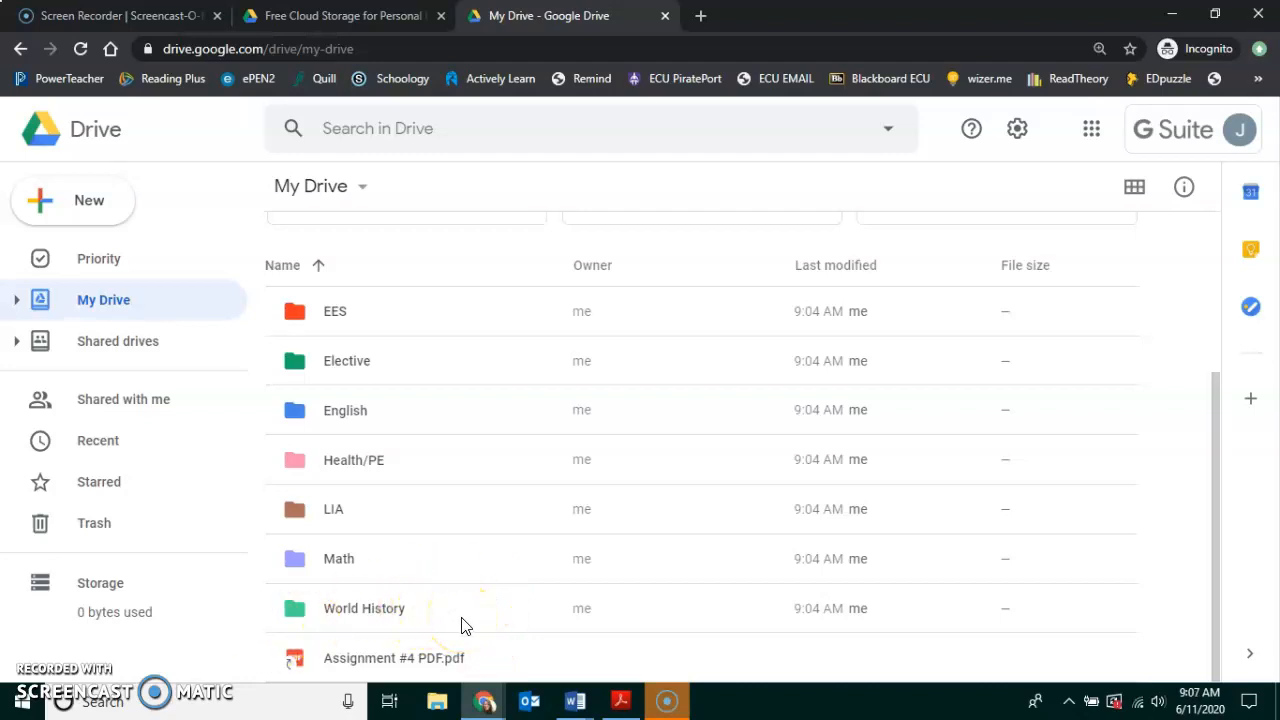
Inside the World History folder, create a new blank Google Docs document.
double_click(365, 606)
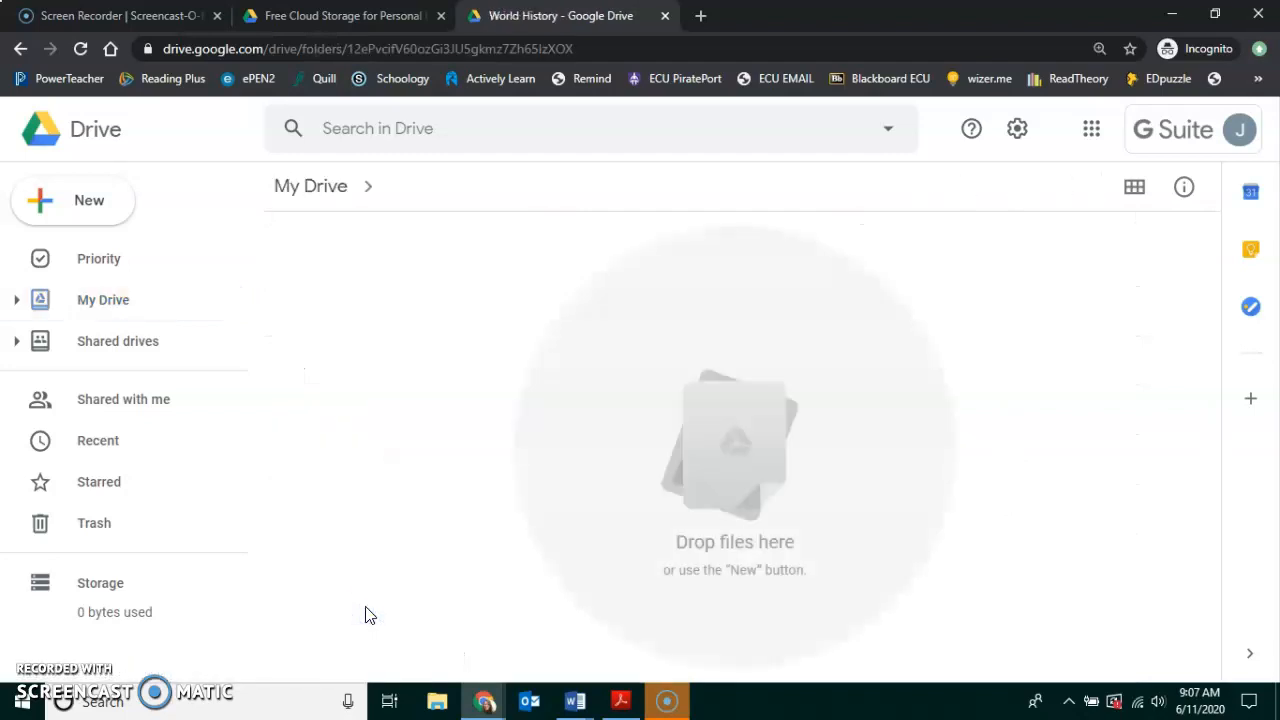
left_click(104, 207)
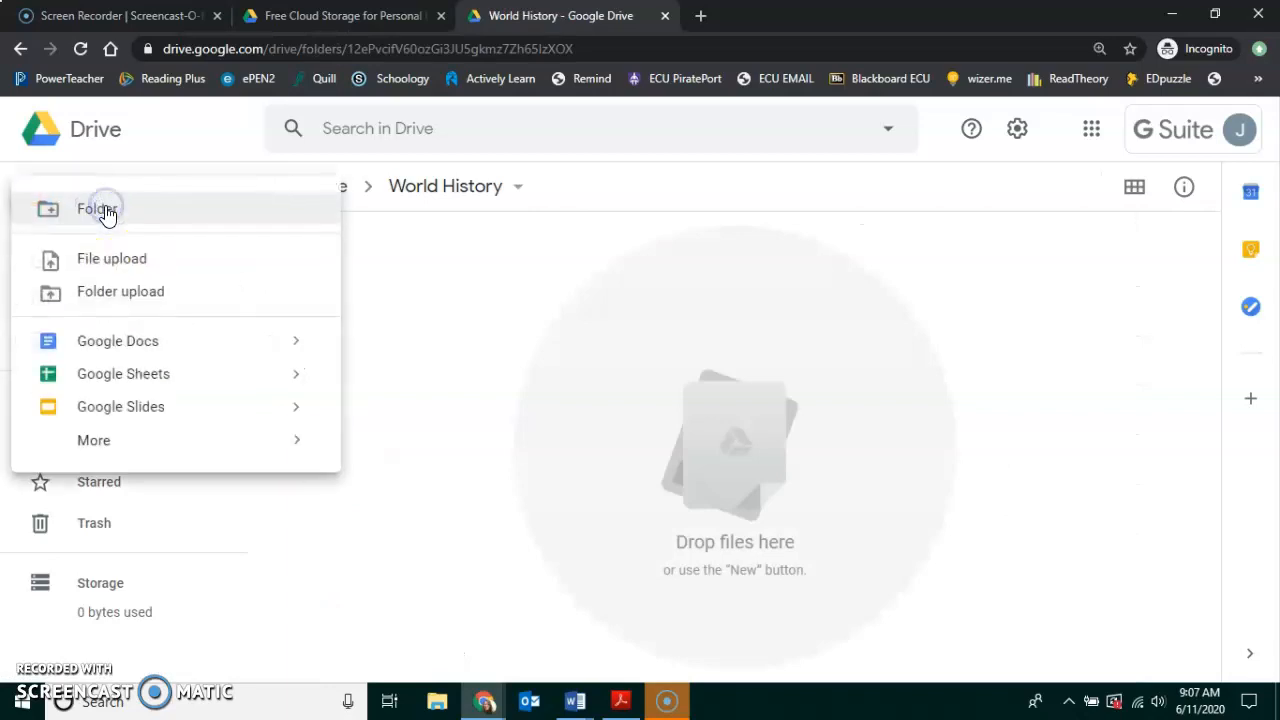
left_click(132, 340)
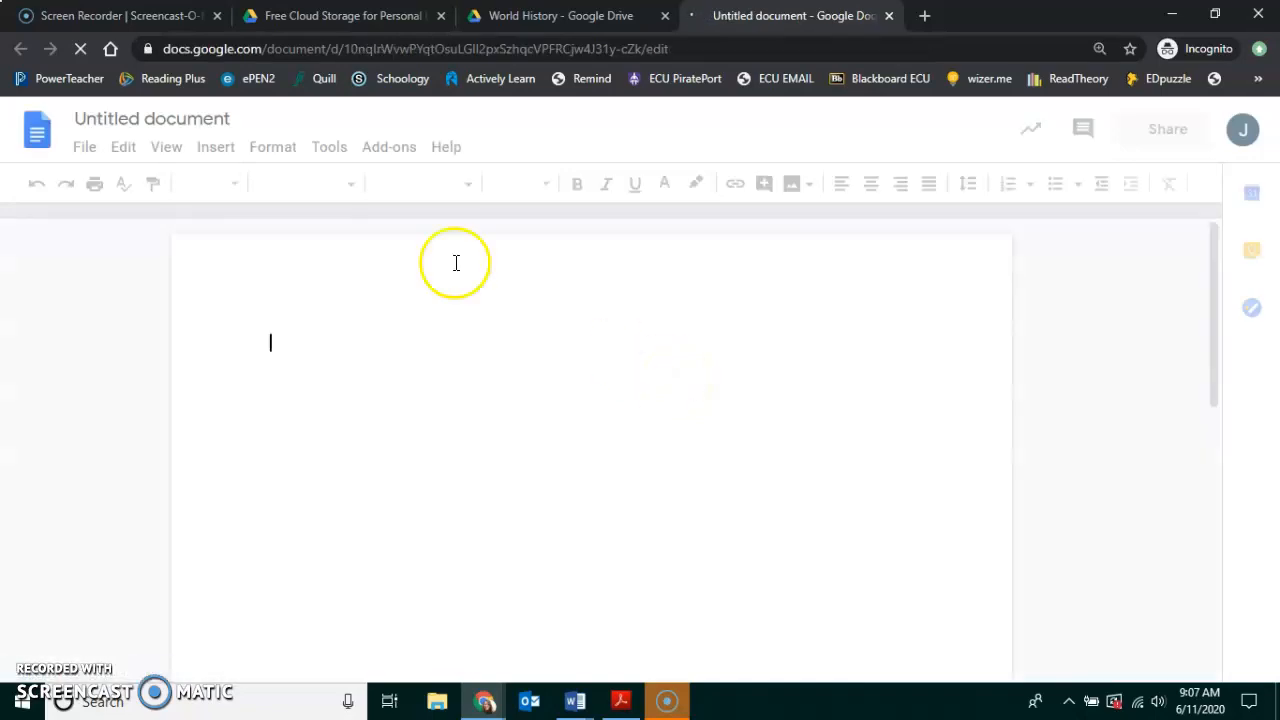
Retitle the Untitled document to 'WH Assignment #1'.
left_click(163, 118)
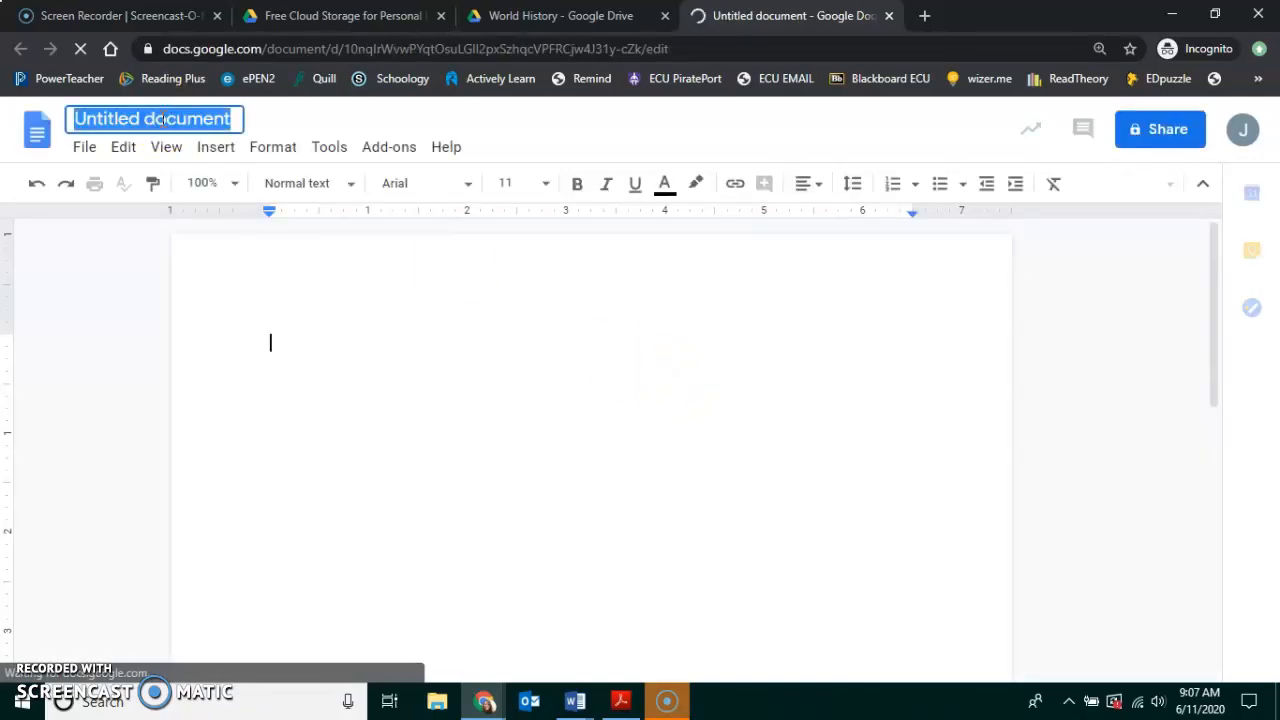
type("WH Assignment #1")
left_click(345, 372)
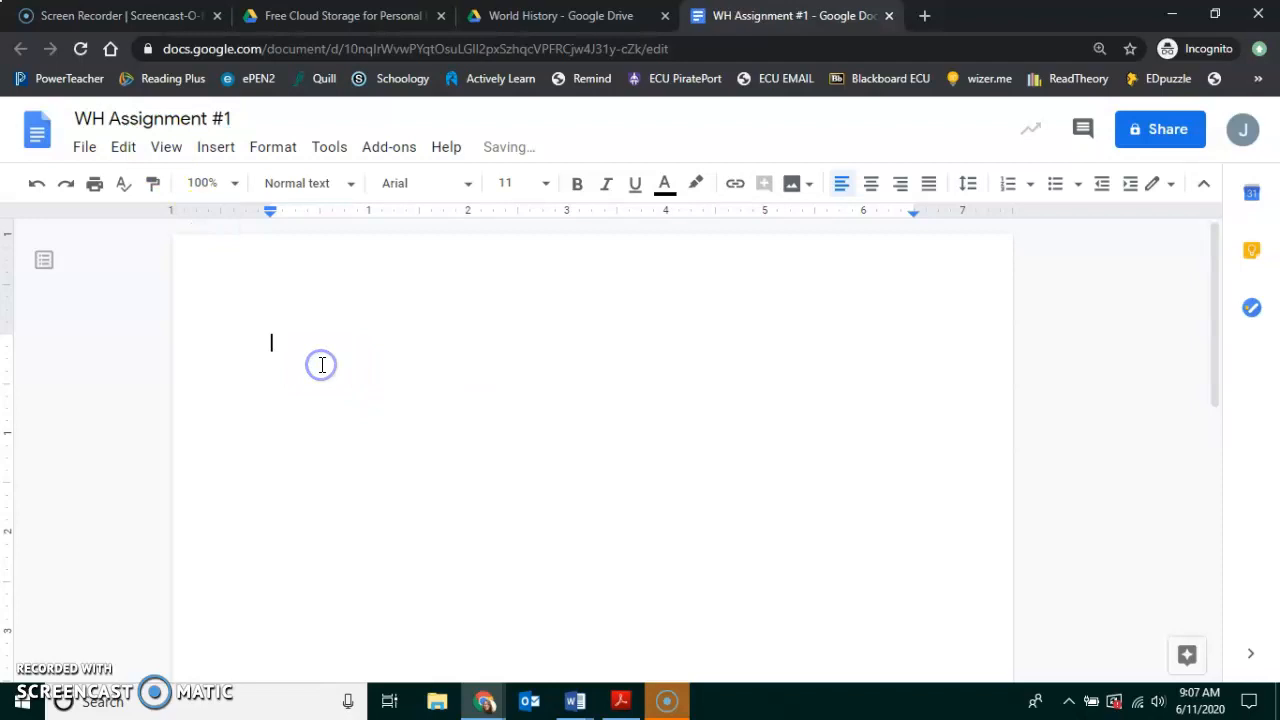
Write 'This is my first assignment.' in the document body.
type("This is")
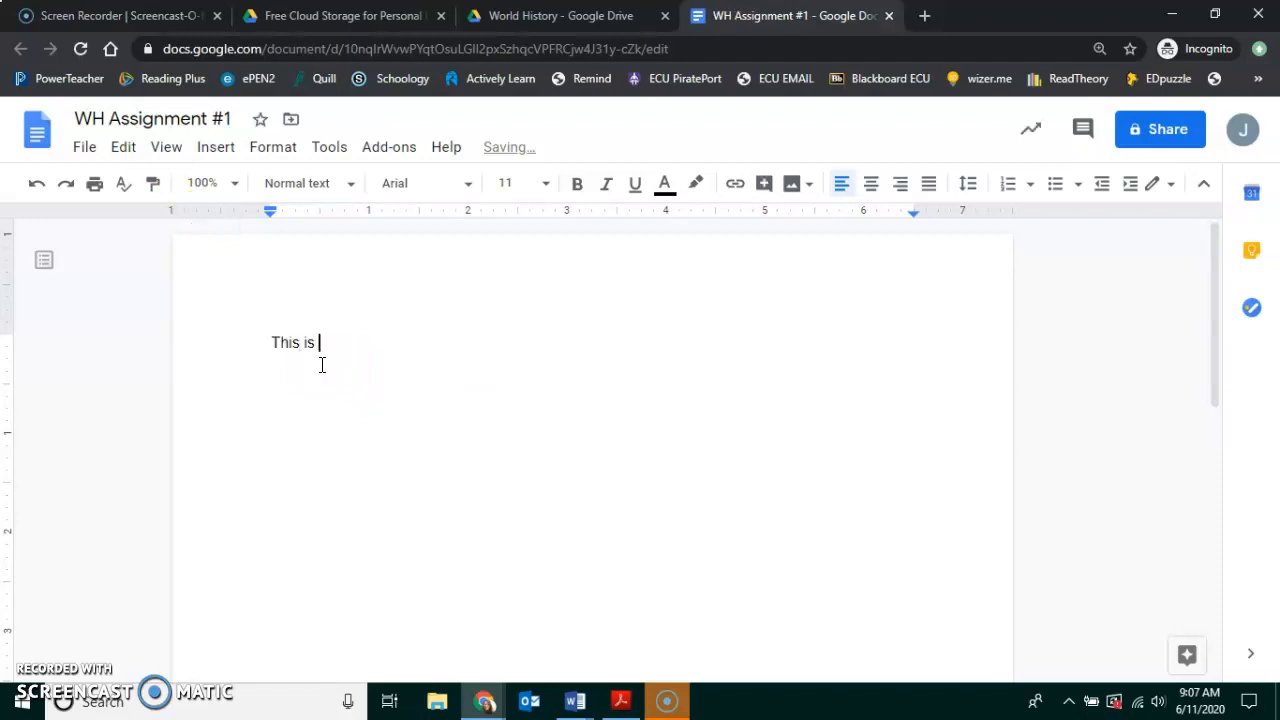
type(" my first assignment")
left_click(474, 429)
left_click(515, 476)
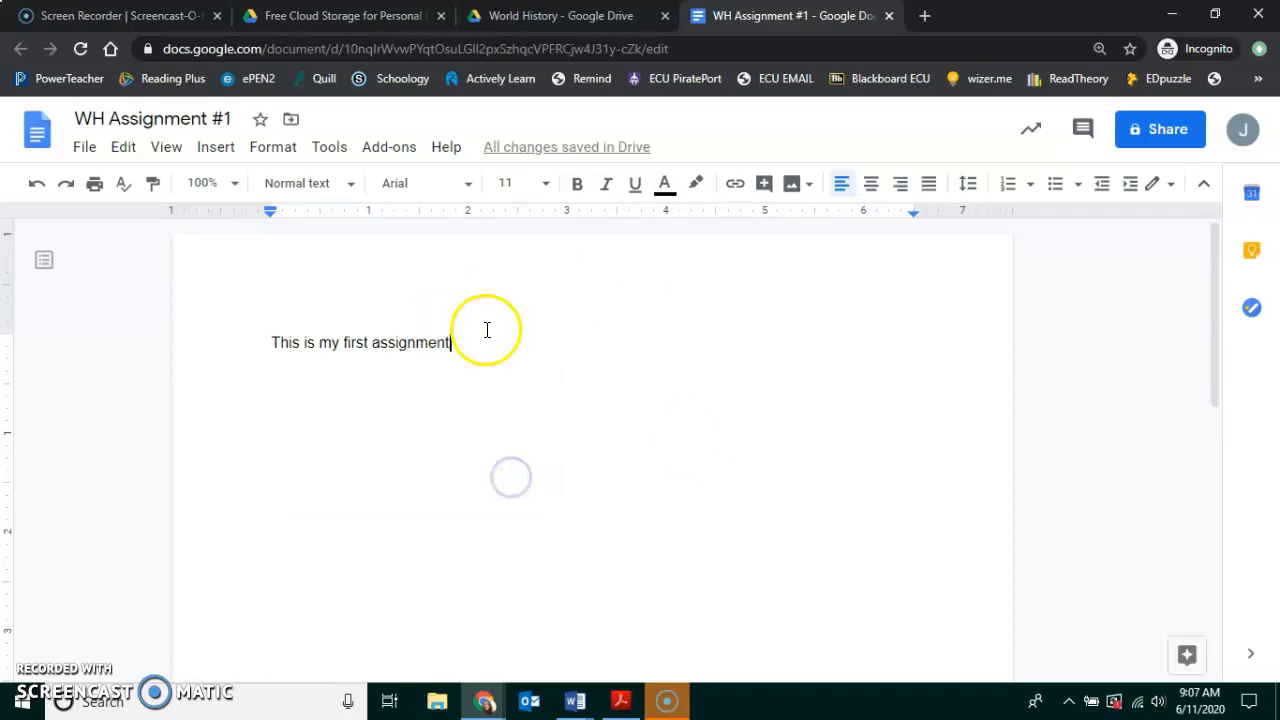
type(".")
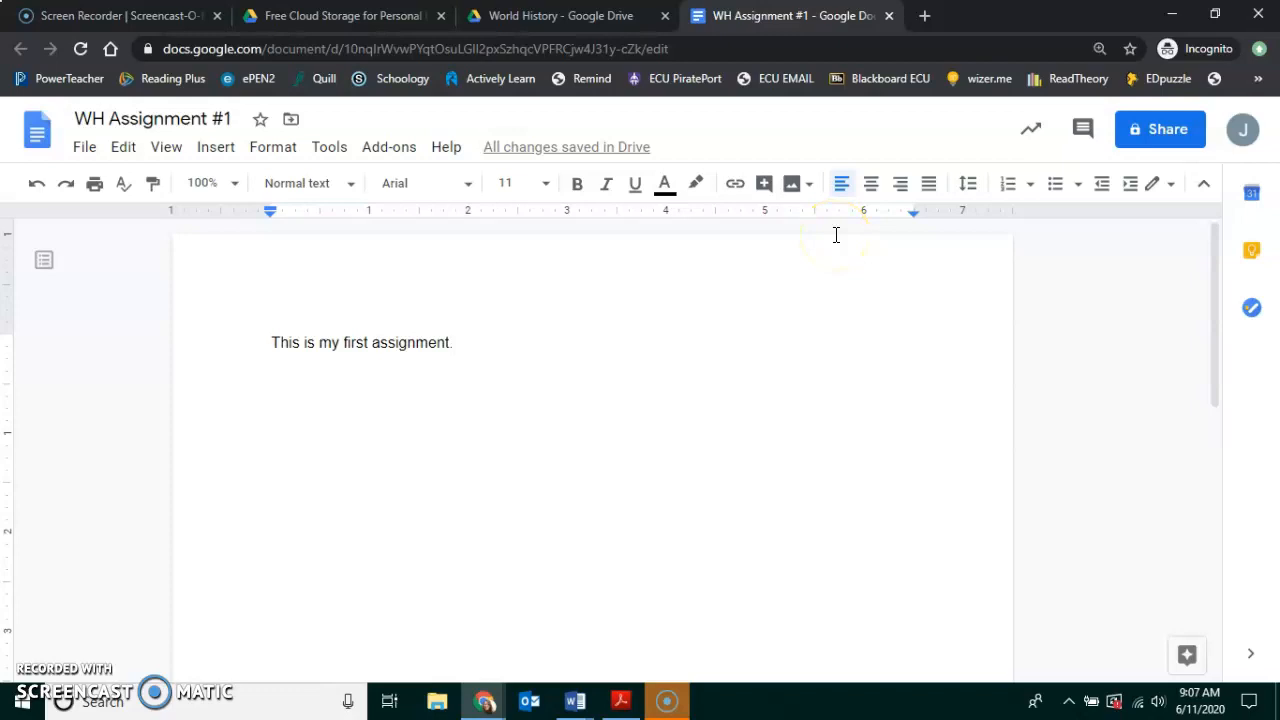
Close the WH Assignment #1 doc, confirm it sits in World History, then return to My Drive.
left_click(889, 15)
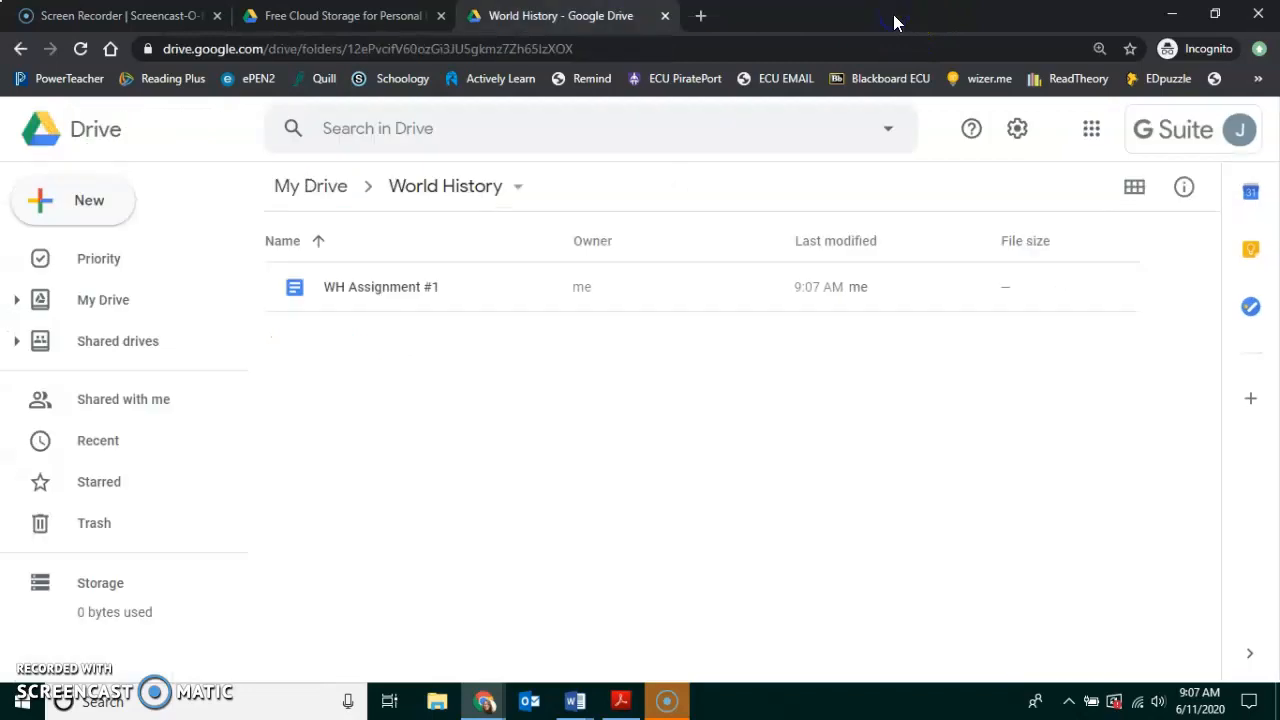
left_click(309, 189)
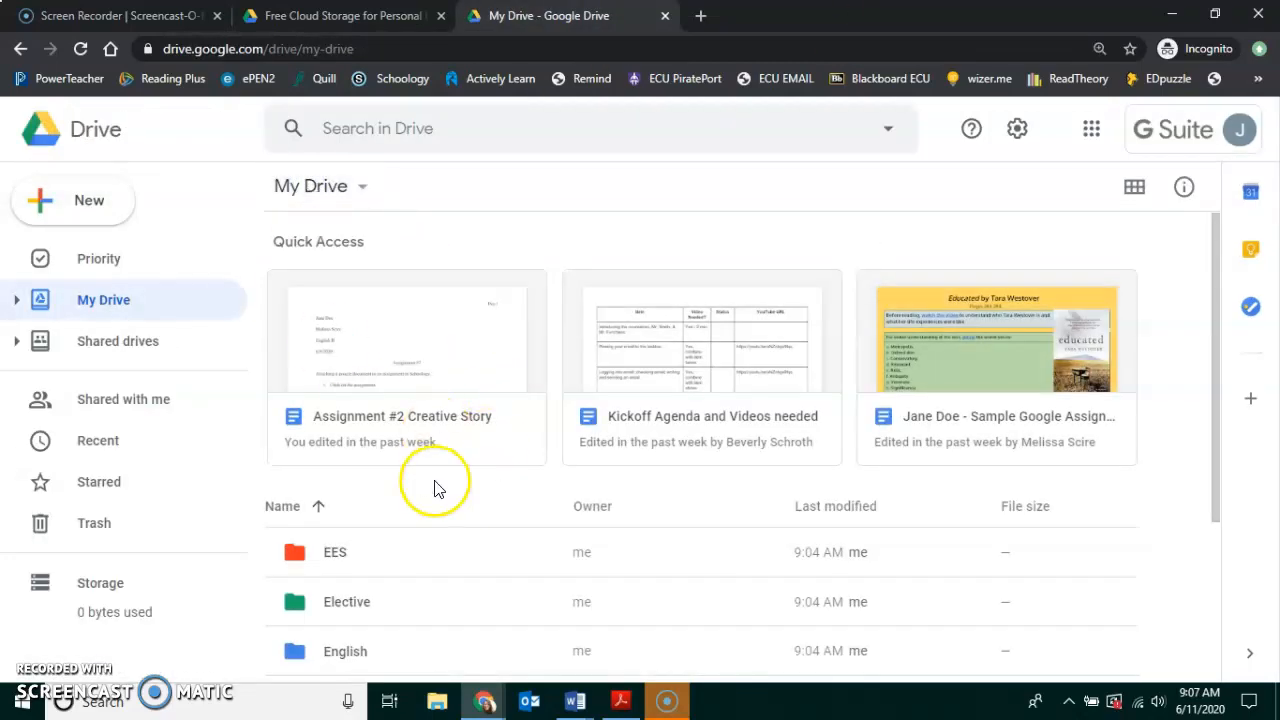
scroll(436, 484, "down", 3)
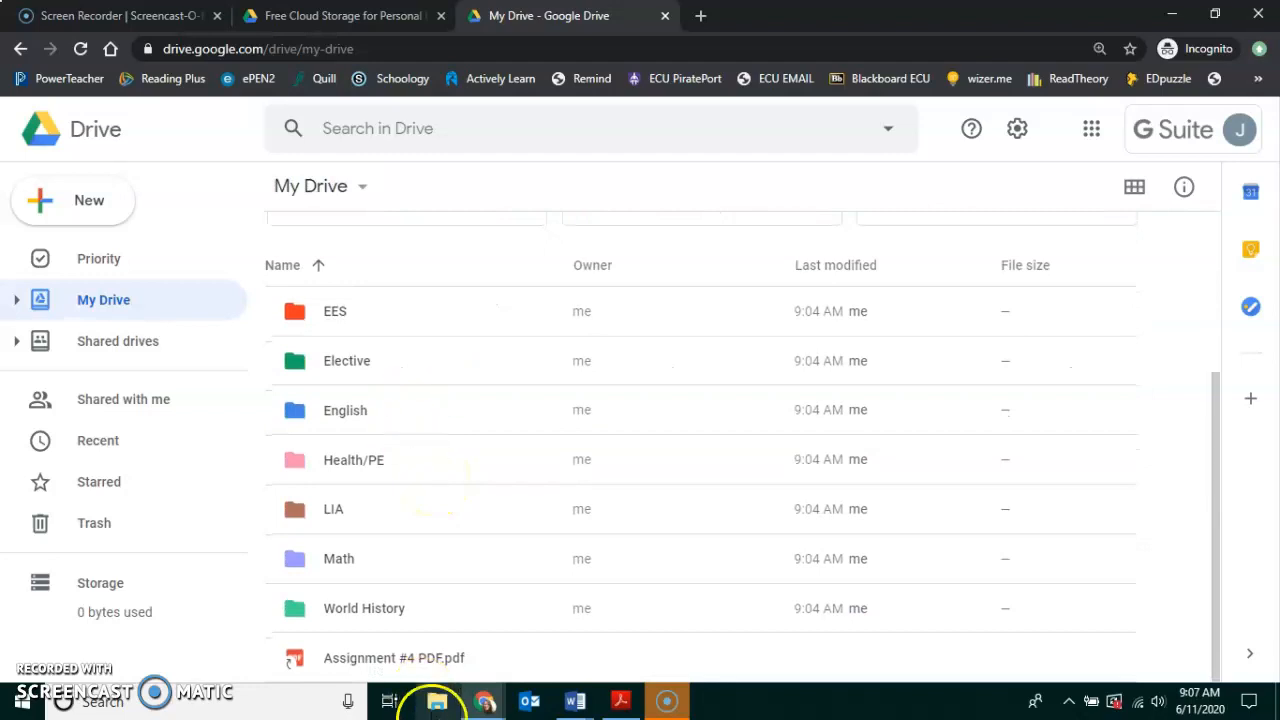
double_click(364, 608)
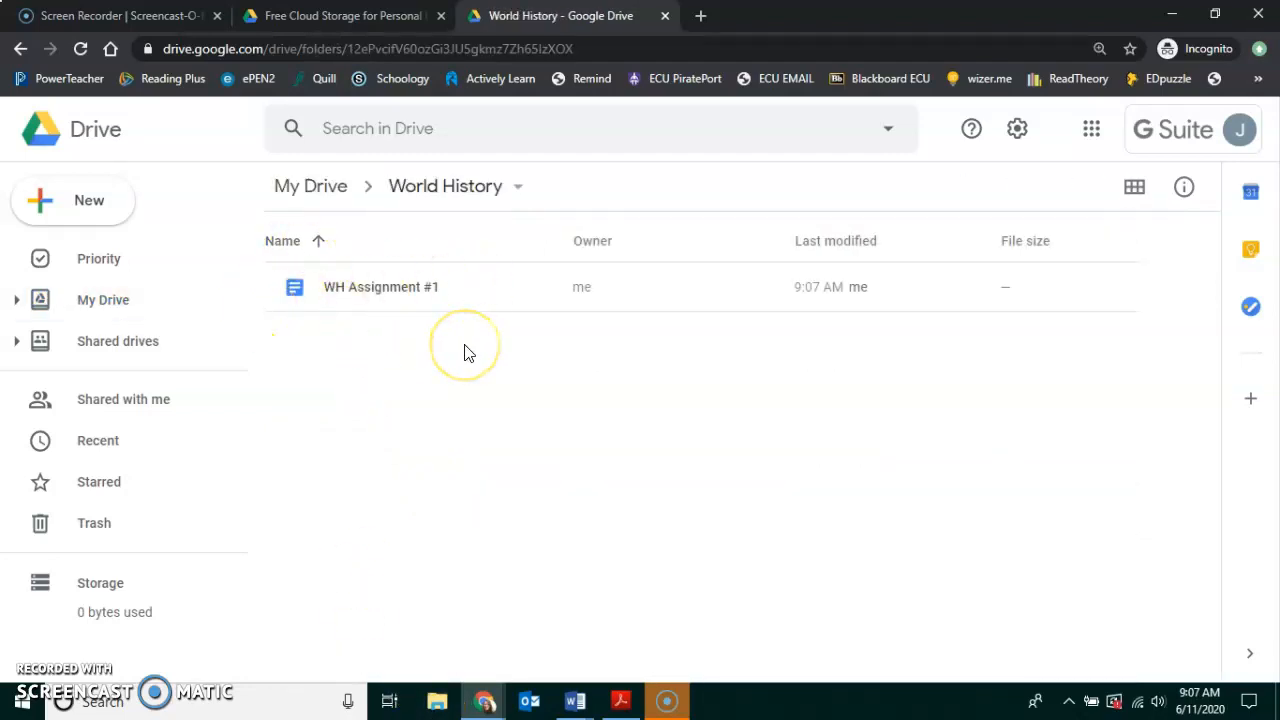
left_click(335, 192)
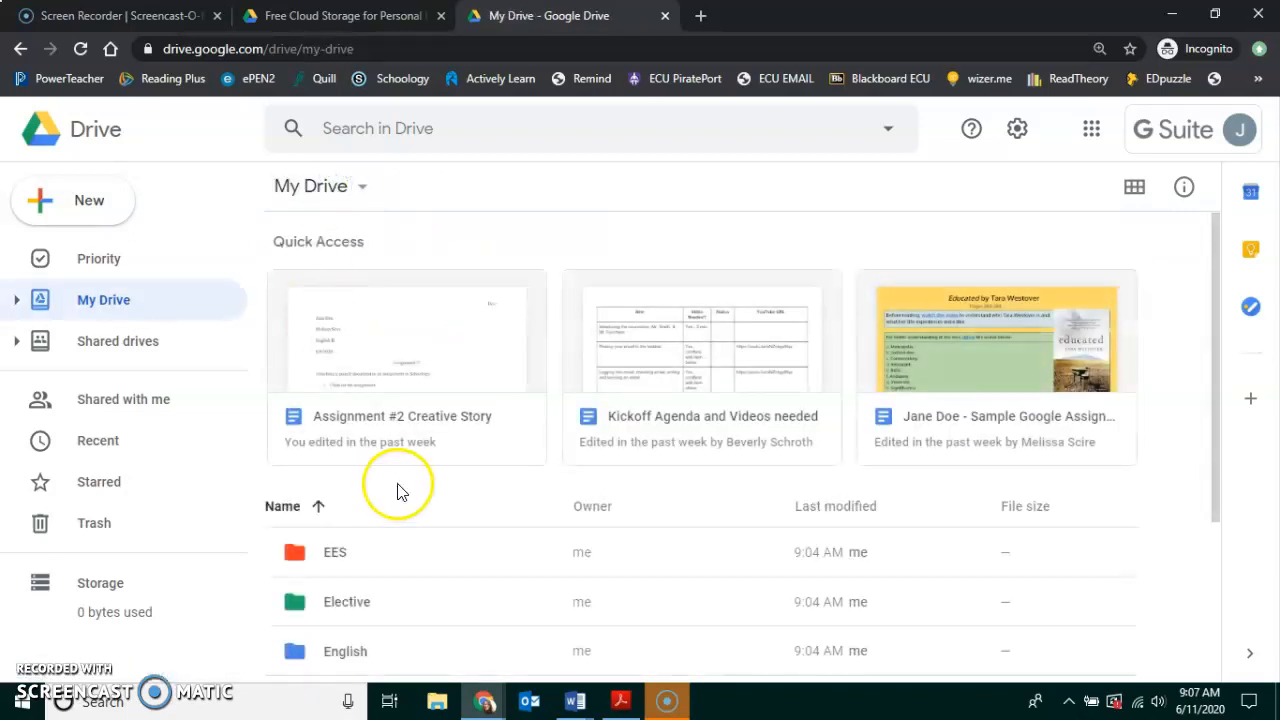
scroll(403, 560, "down", 3)
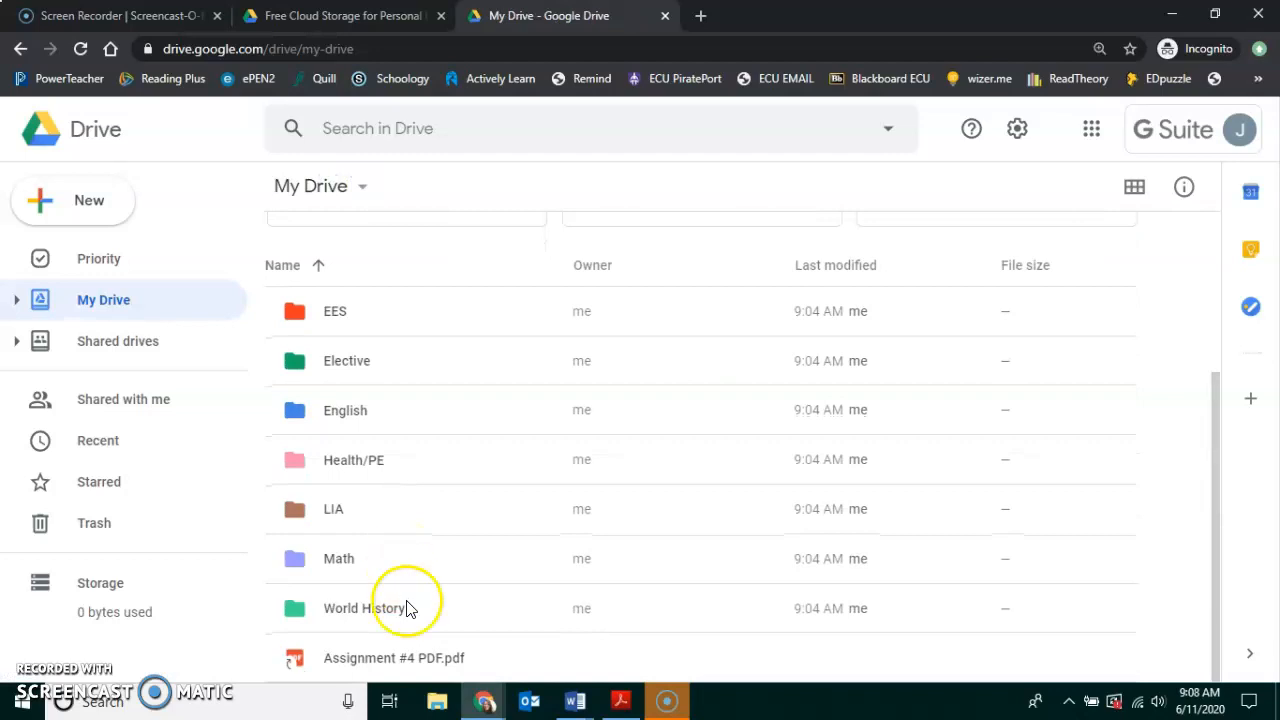